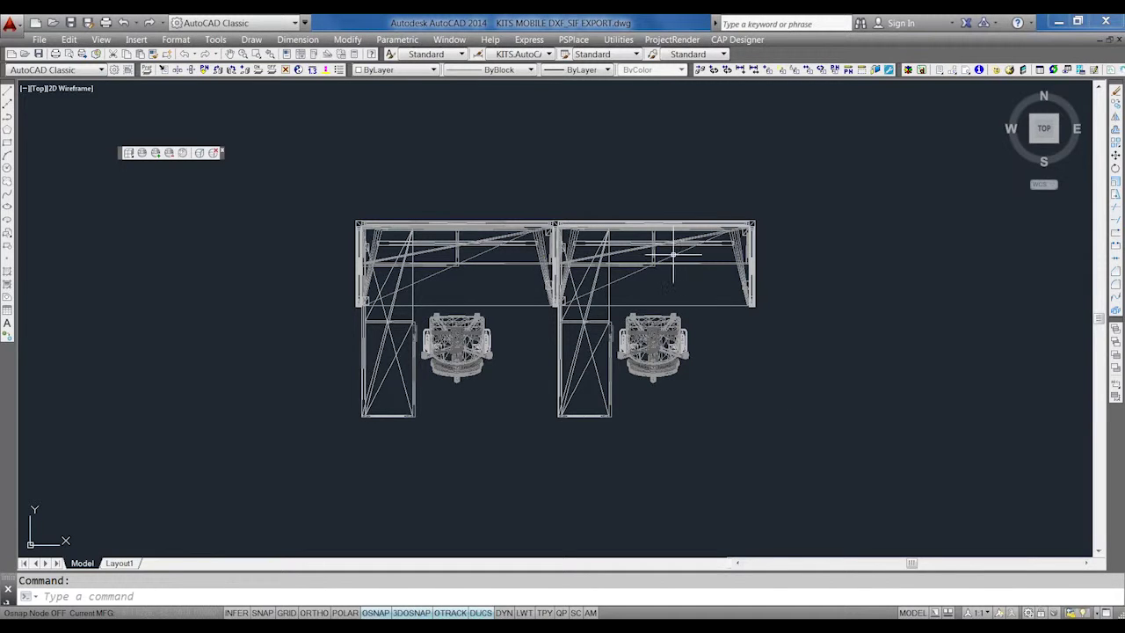
Step: Orbit and pan the two-desk workstation into a front-facing 3D perspective view
mouse_move(652, 330)
mouse_down()
mouse_move(741, 237)
mouse_move(681, 428)
mouse_up()
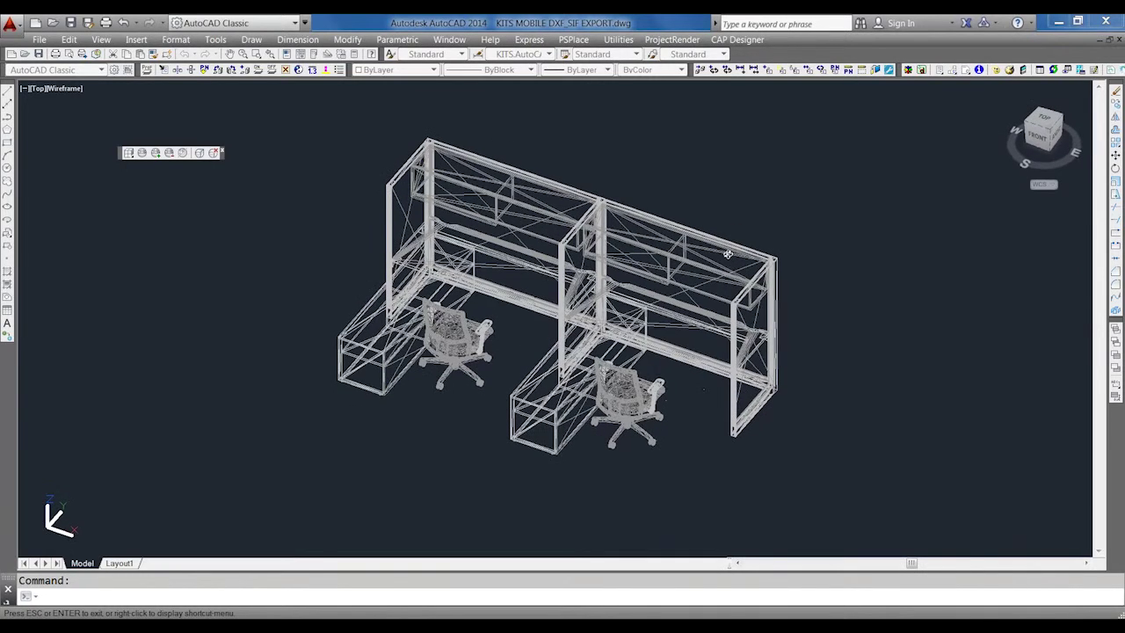
key(Escape)
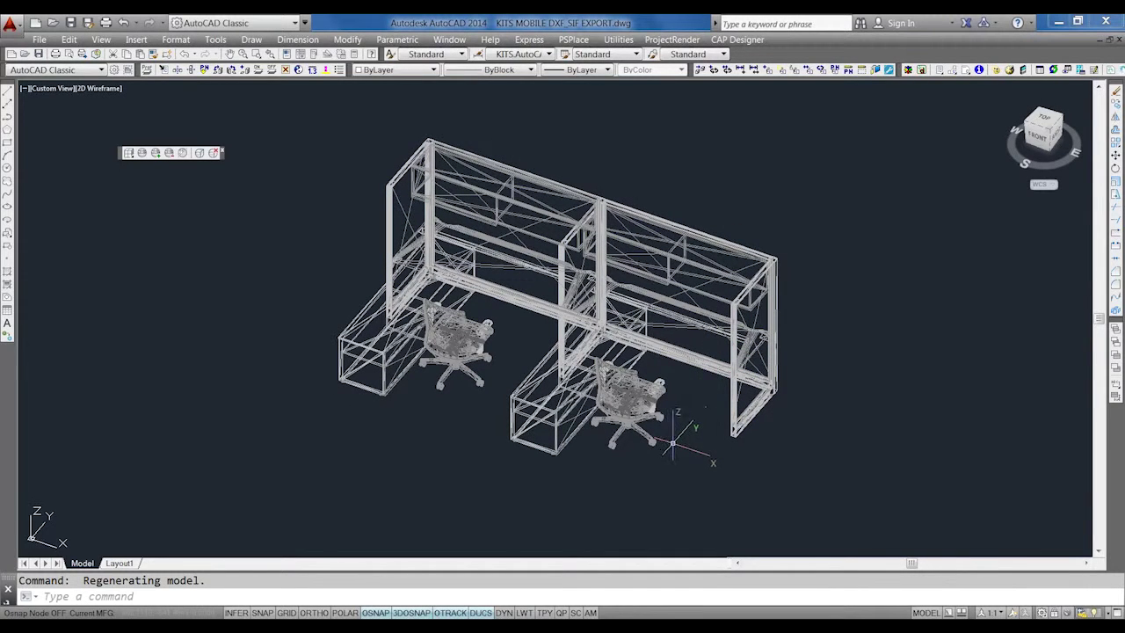
mouse_move(706, 419)
mouse_down()
mouse_move(714, 407)
mouse_move(506, 456)
mouse_move(515, 394)
mouse_move(647, 404)
mouse_move(548, 425)
mouse_up()
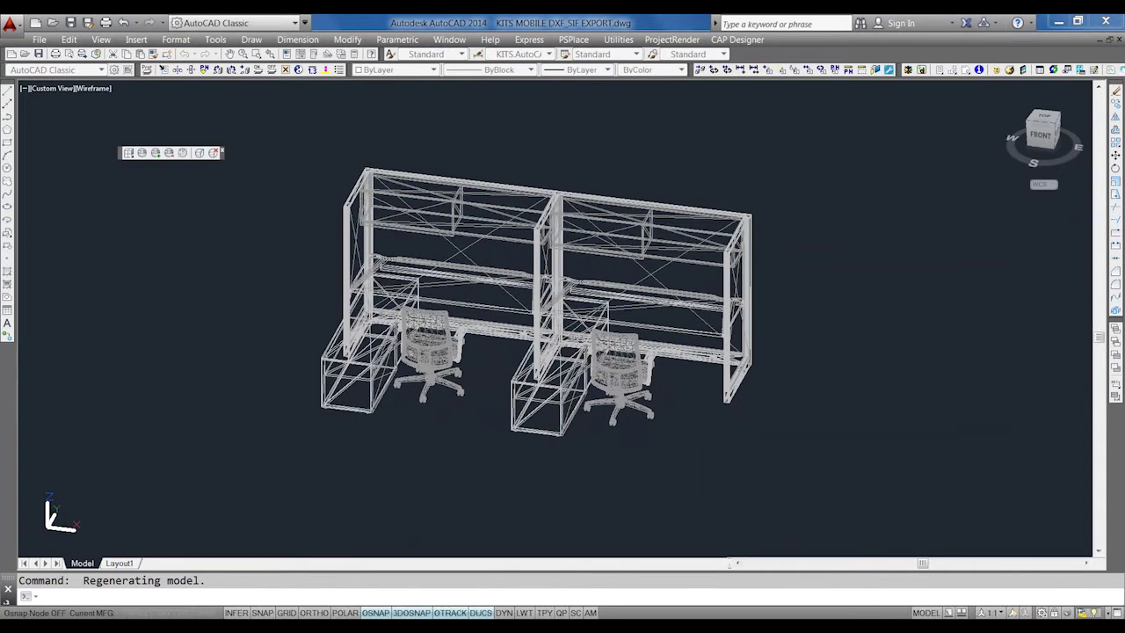
key(Escape)
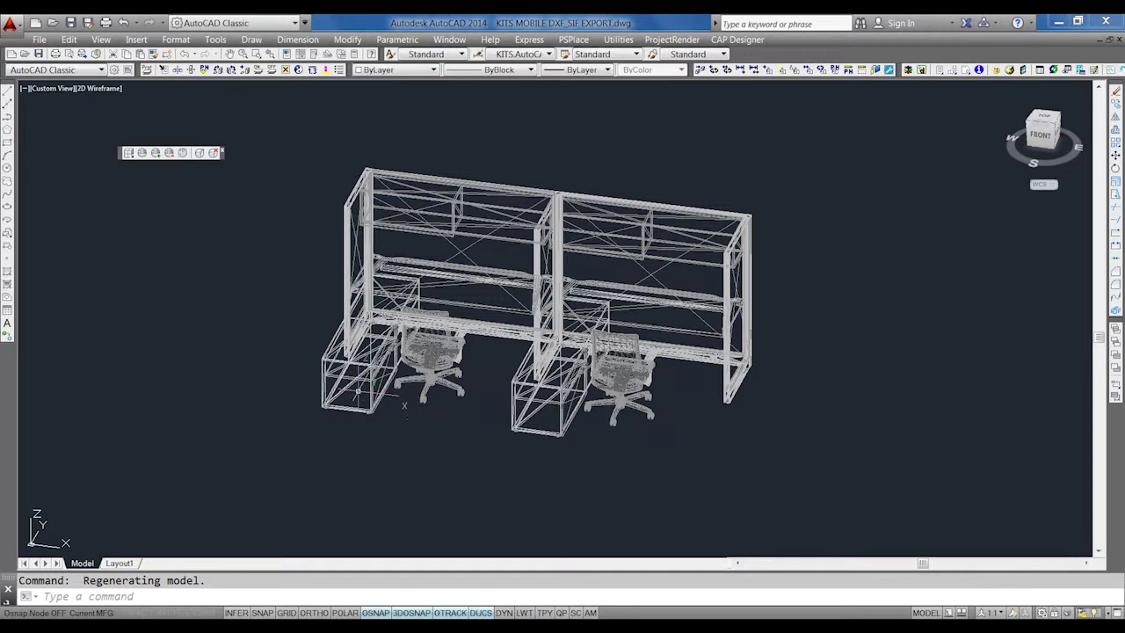
Step: Show the left desk's attributes, part HLSL2072LL2 priced 1290, with the editor moved aside
click(327, 358)
right_click(327, 358)
mouse_move(329, 363)
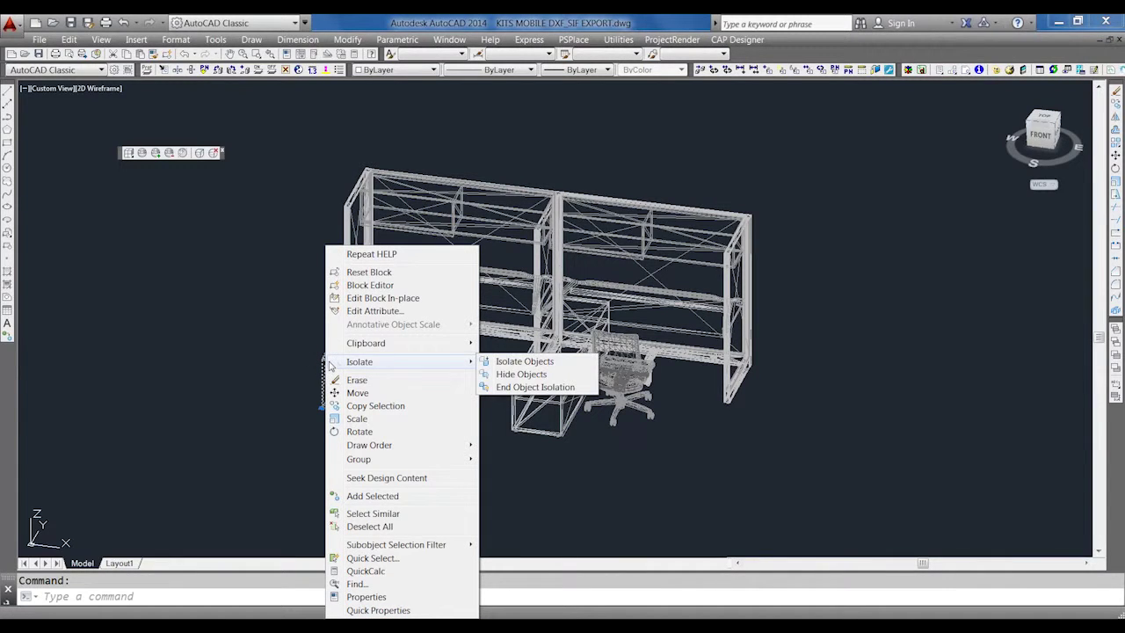
click(391, 313)
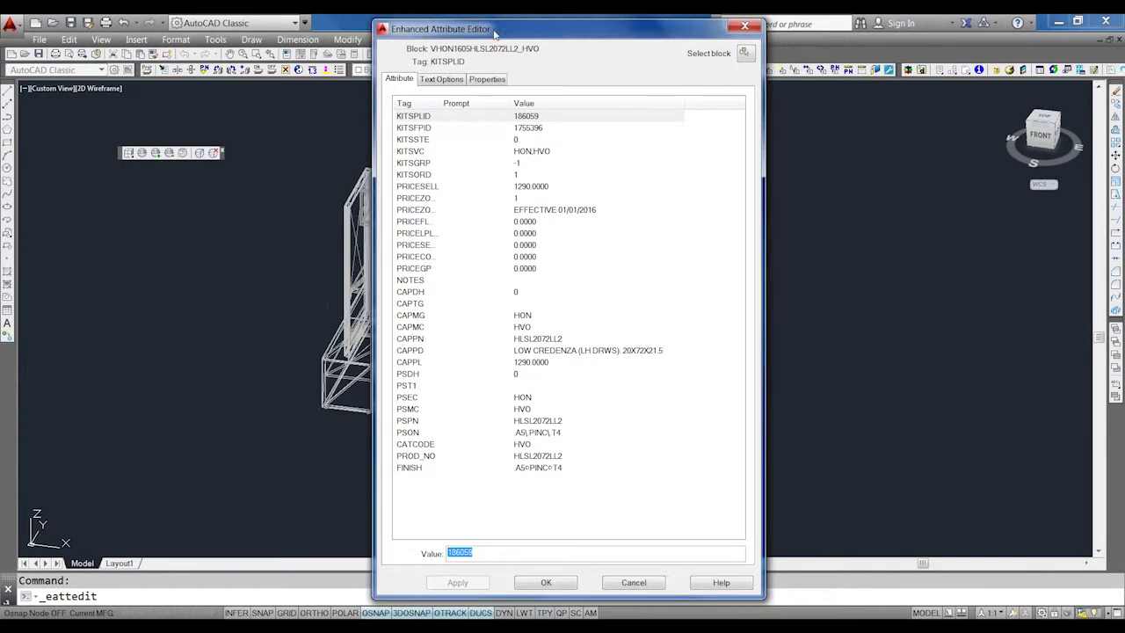
drag(495, 32, 646, 28)
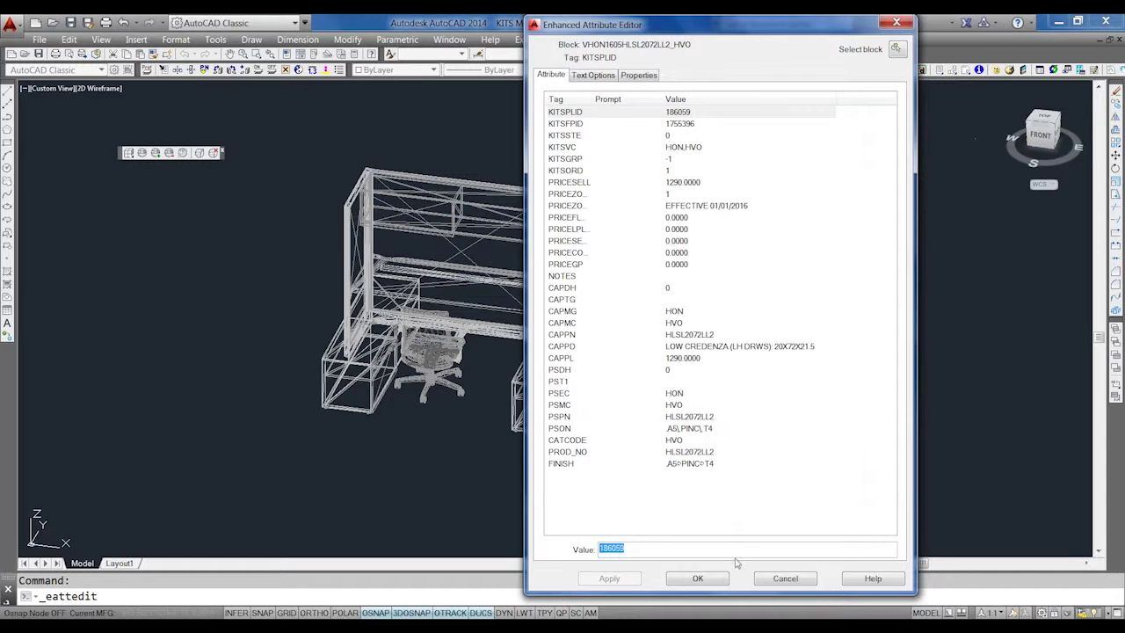
click(713, 582)
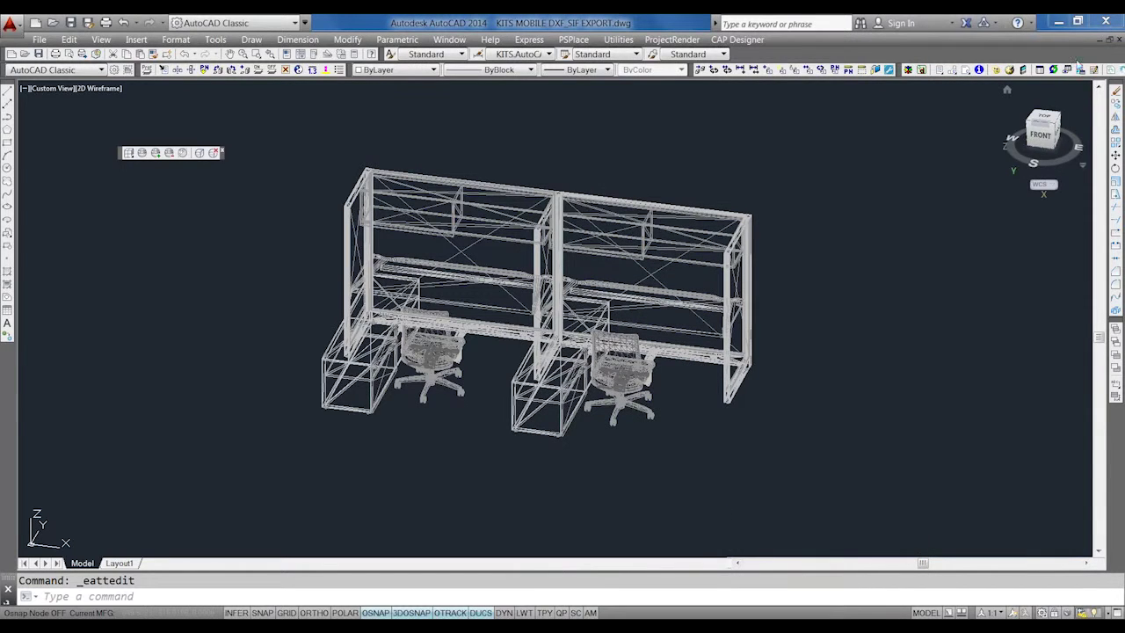
Step: Close the current drawing without saving and open 2020 CAP DESIGNER DWG from WW DEMO
click(1119, 40)
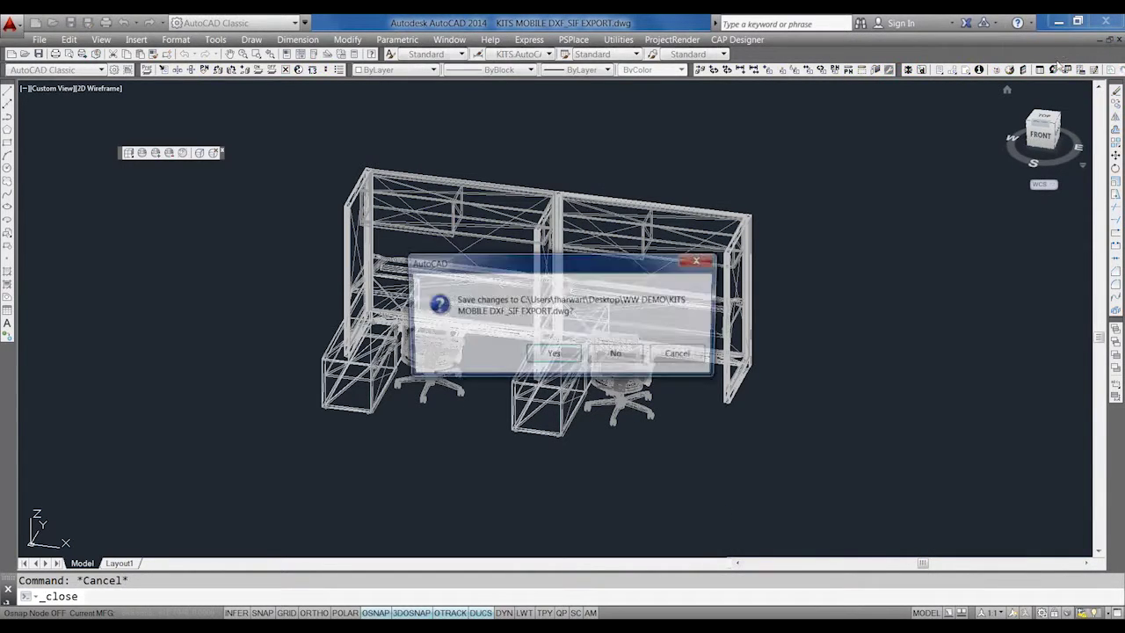
click(618, 356)
key(alt+Tab)
click(417, 184)
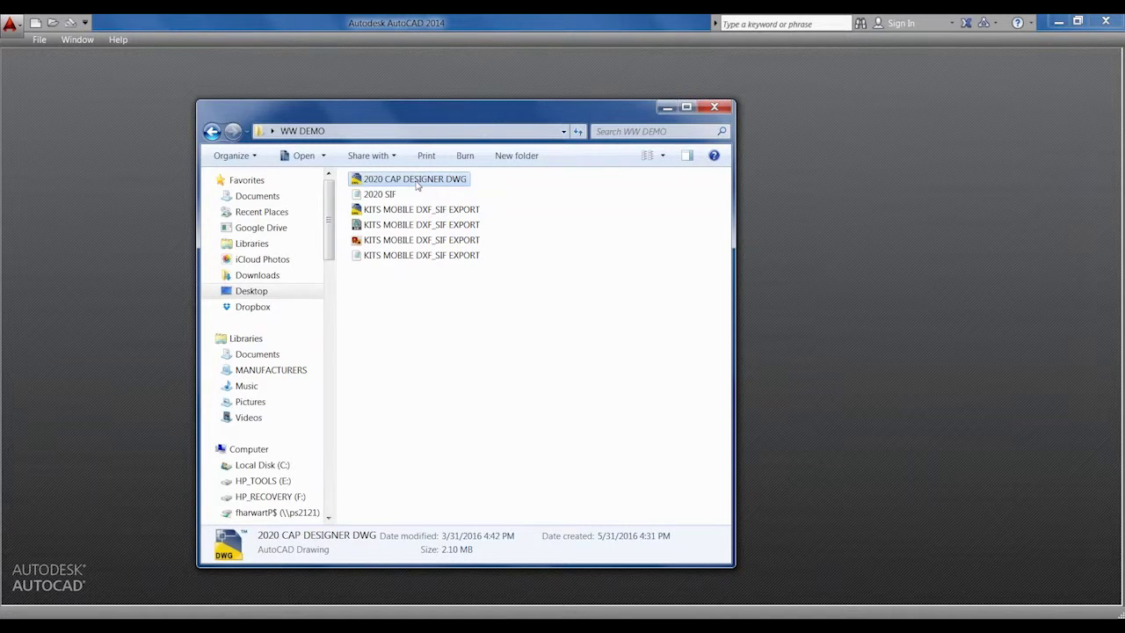
double_click(418, 184)
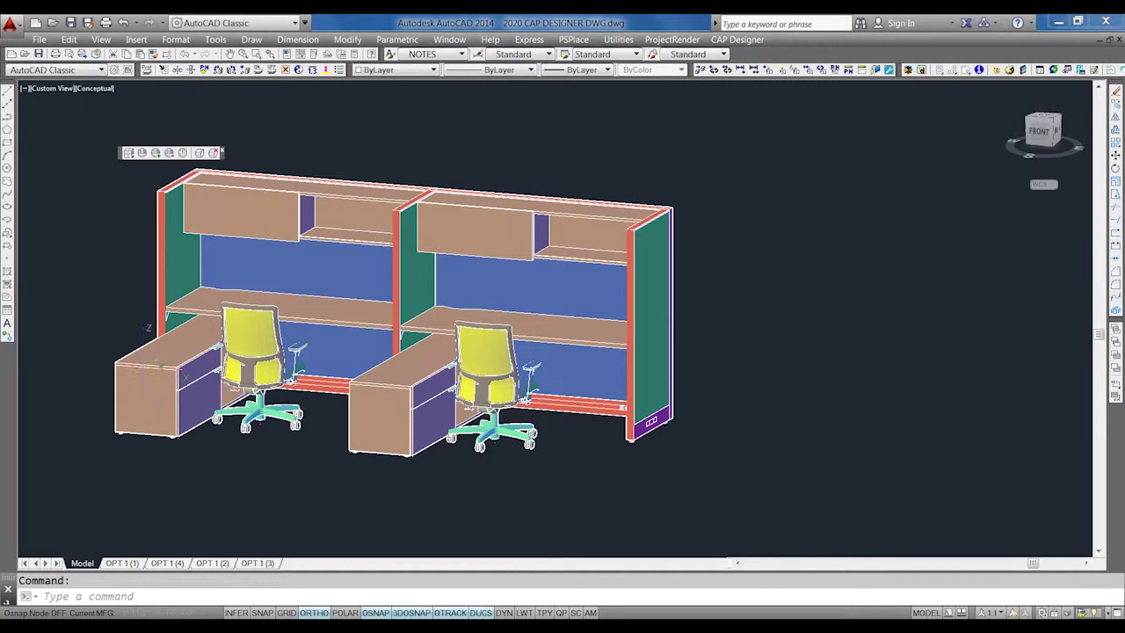
Step: Check the left desk's attributes, part HLSL2072LL2 with list price 1290
click(158, 362)
right_click(139, 360)
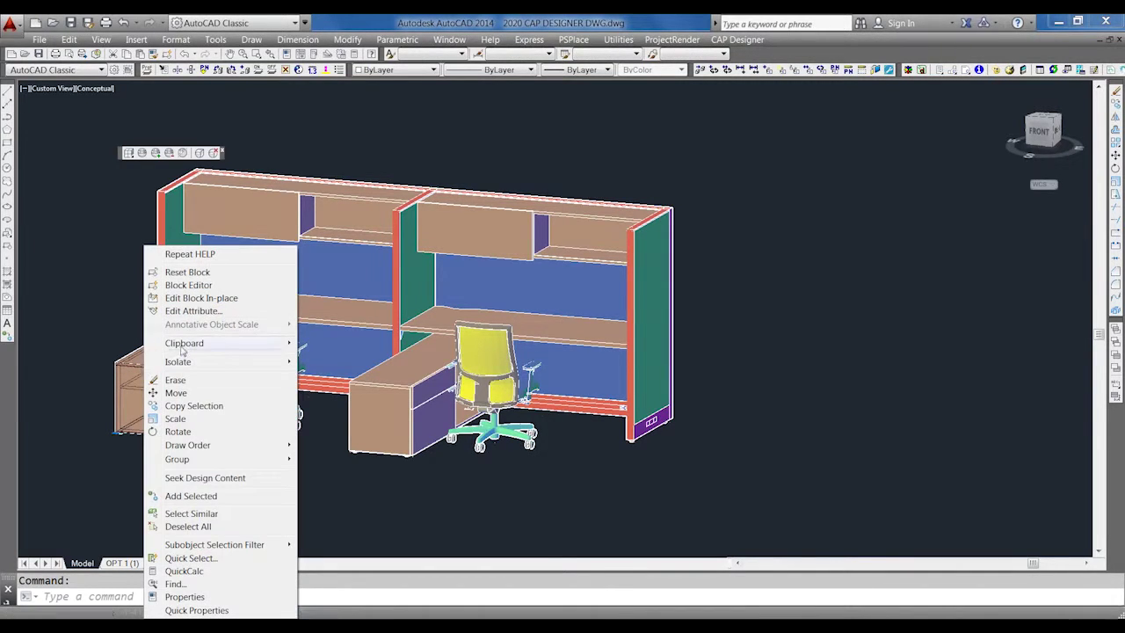
click(193, 311)
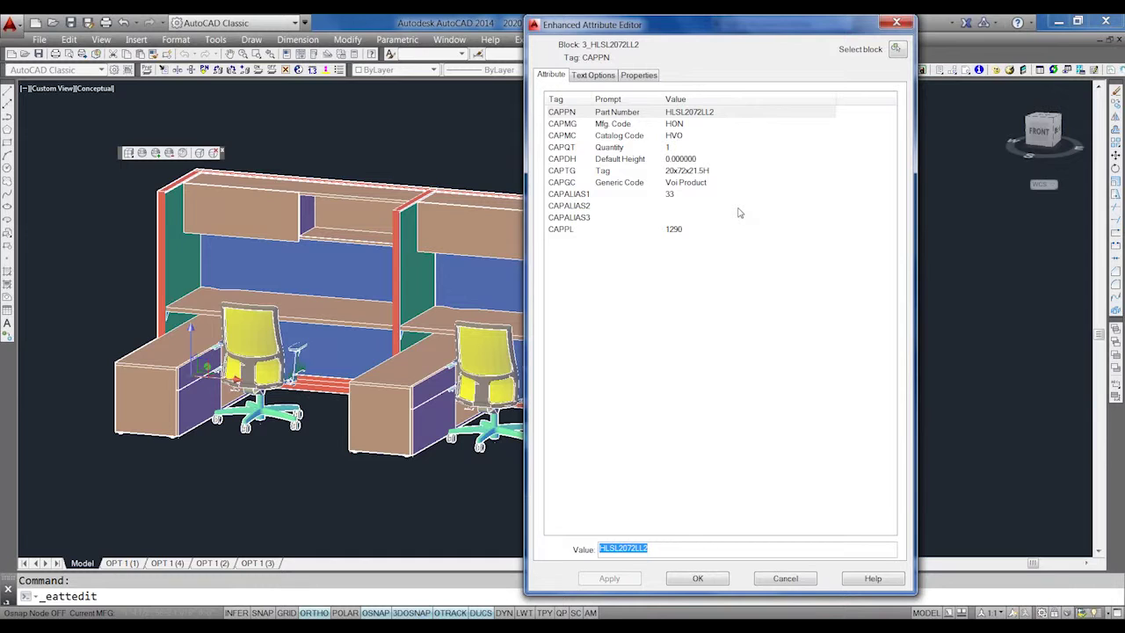
click(697, 582)
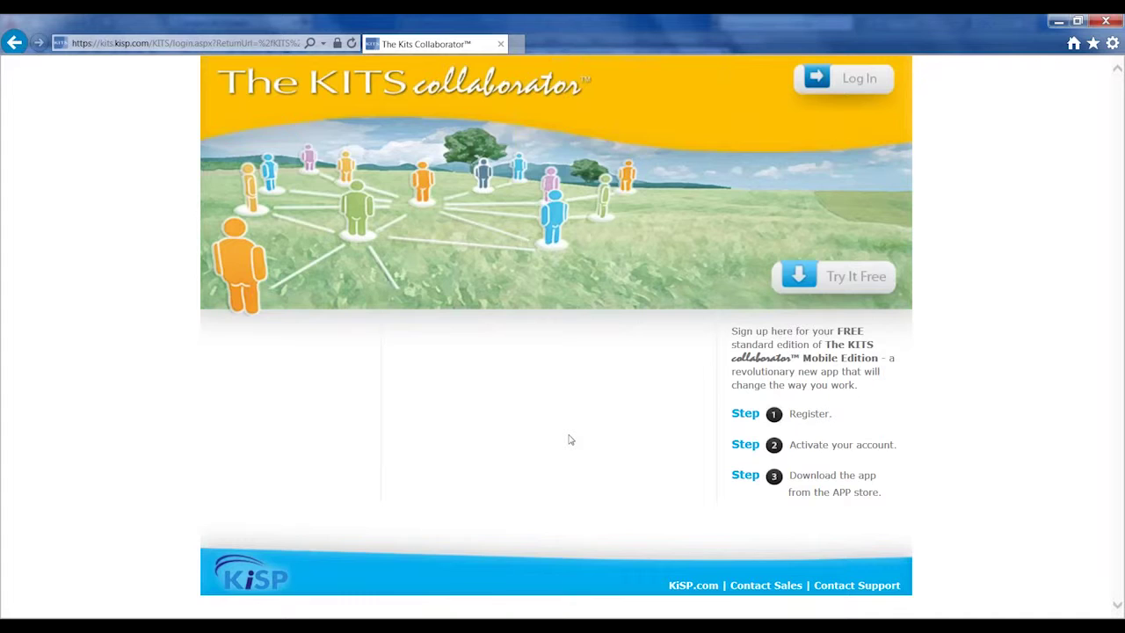
Step: Log in to KITS Collaborator with the saved account e-mail and password
click(866, 84)
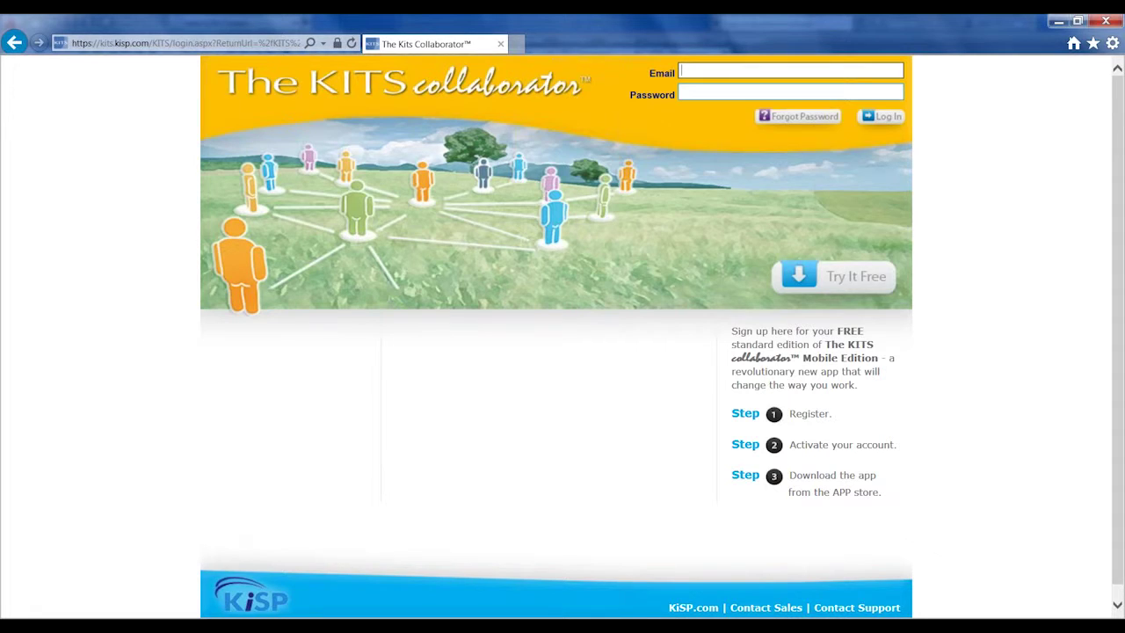
key(Down)
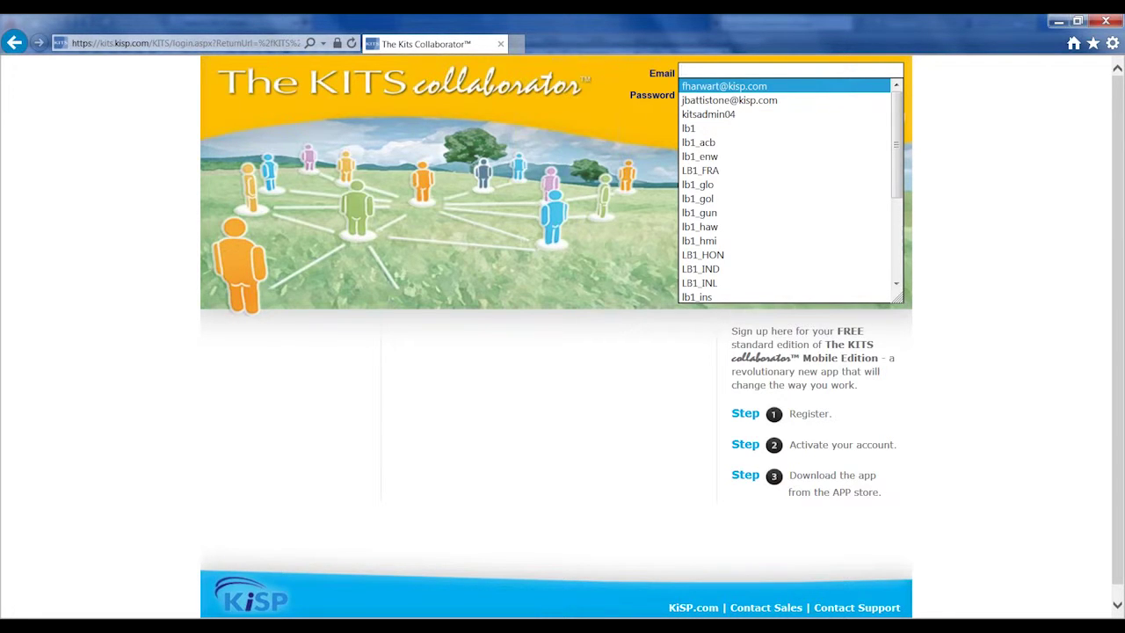
click(823, 92)
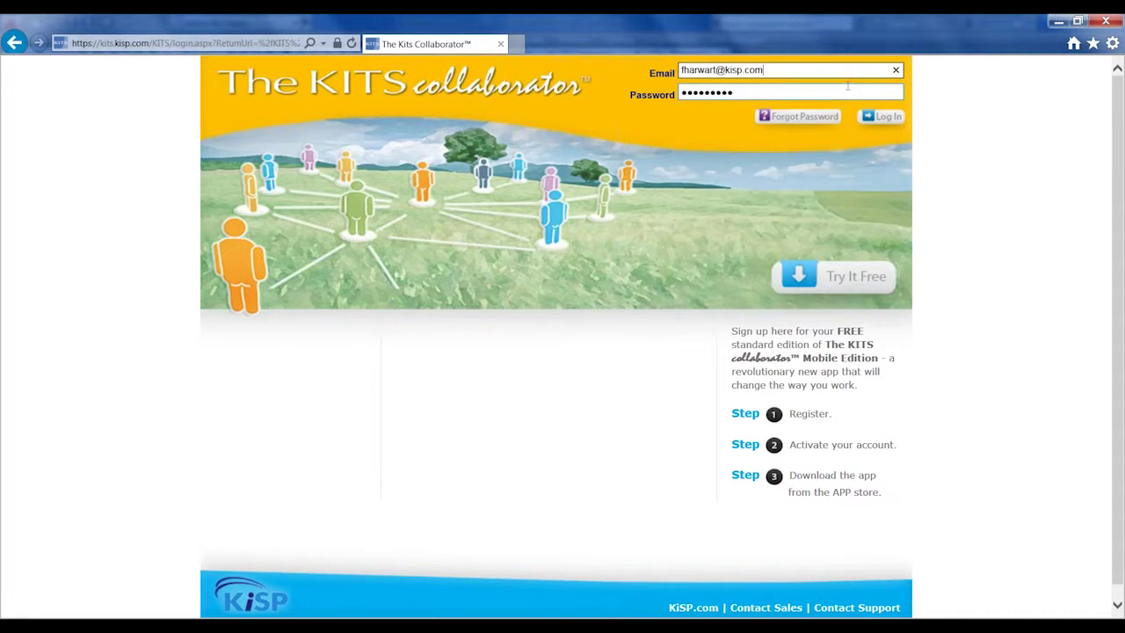
click(889, 120)
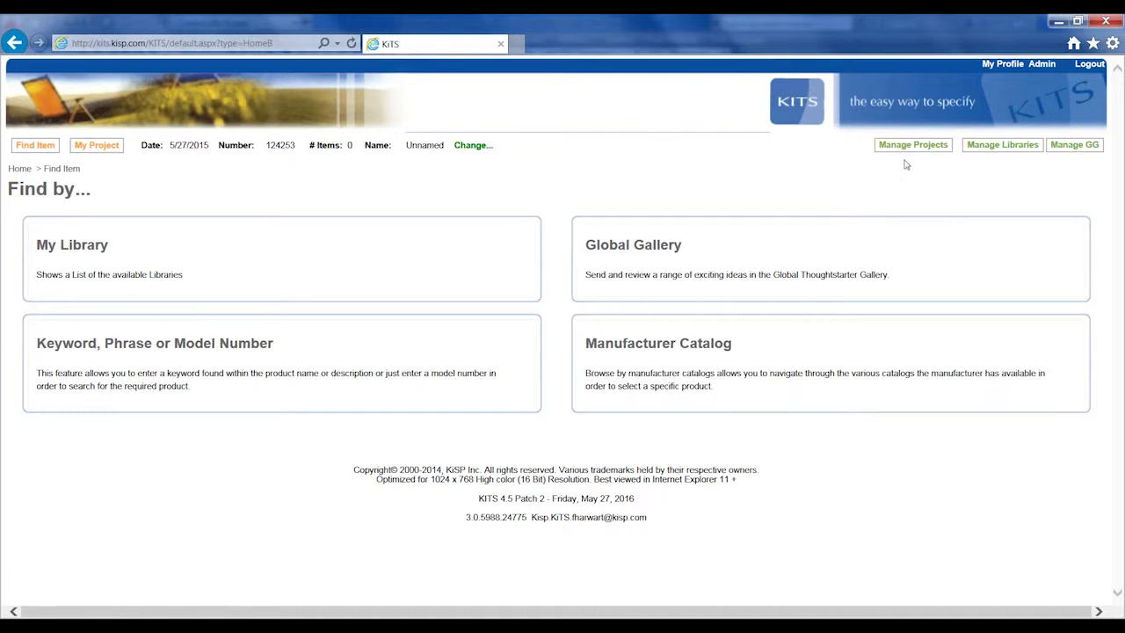
Step: Go to Manage Projects and start creating a new project
click(912, 145)
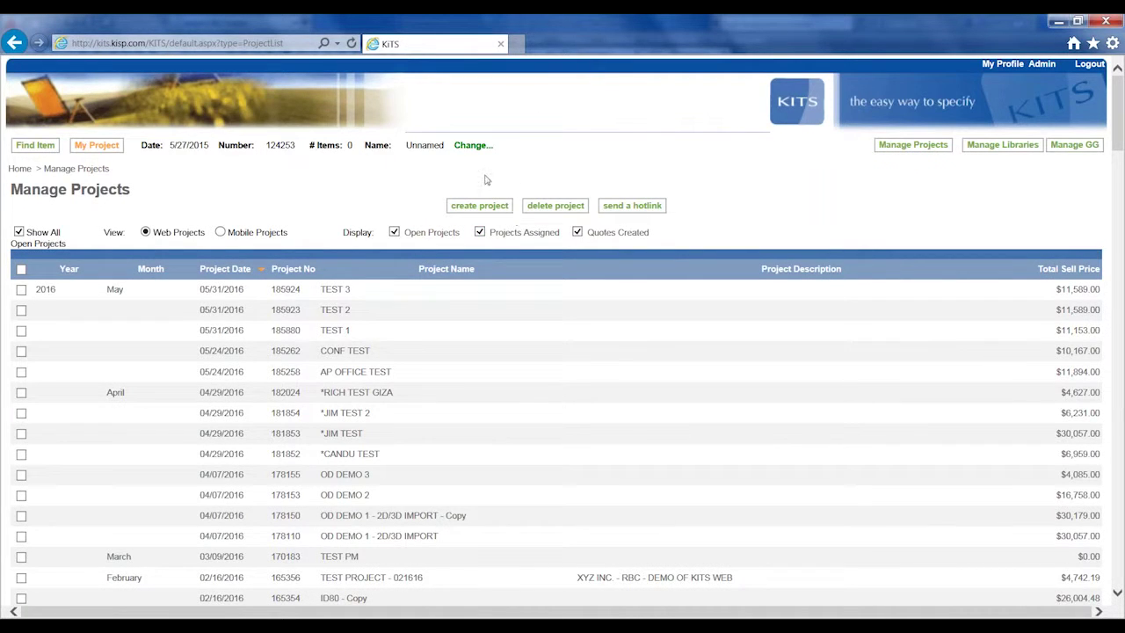
click(478, 209)
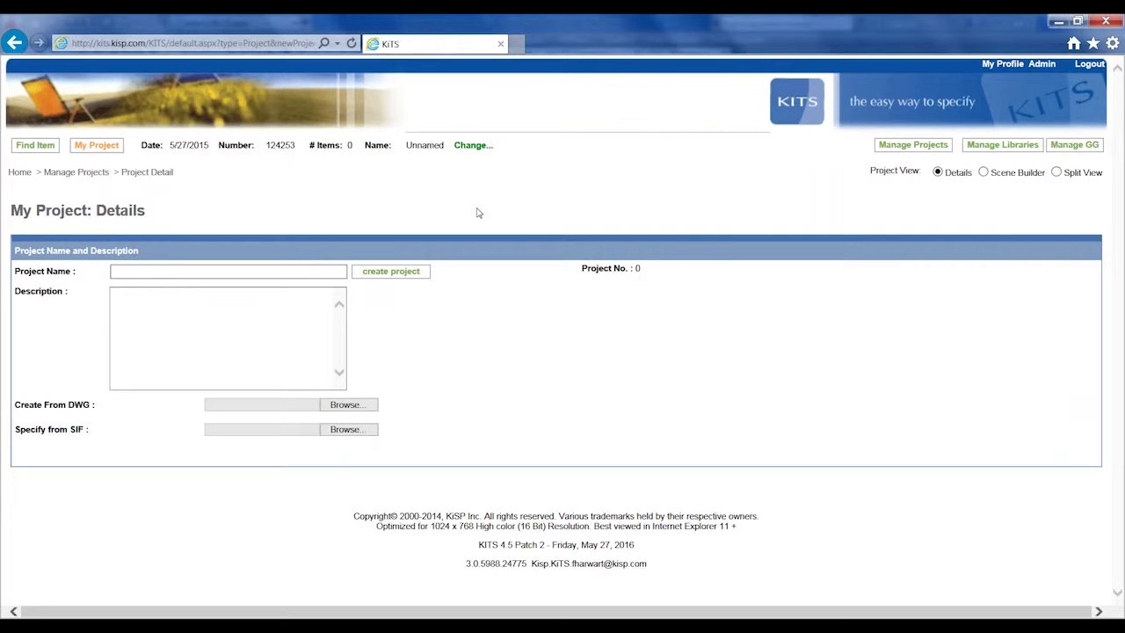
Step: Enter 'WW DEMO - DWG IMPORT' as the new project's name
click(194, 272)
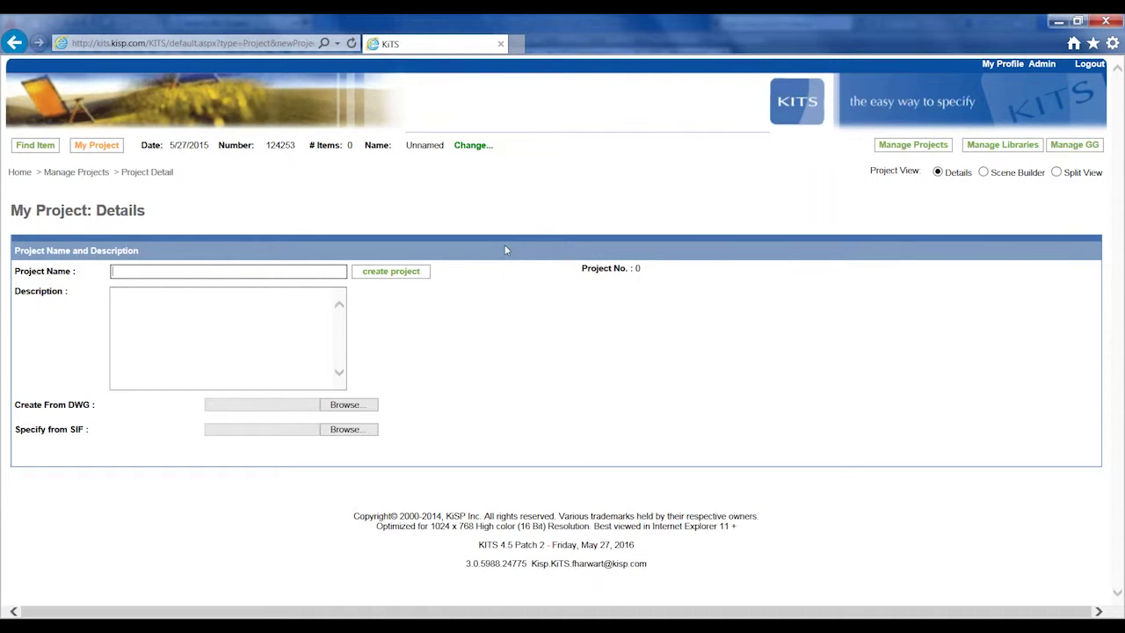
text(WW)
key(Caps_Lock)
text(DEMO)
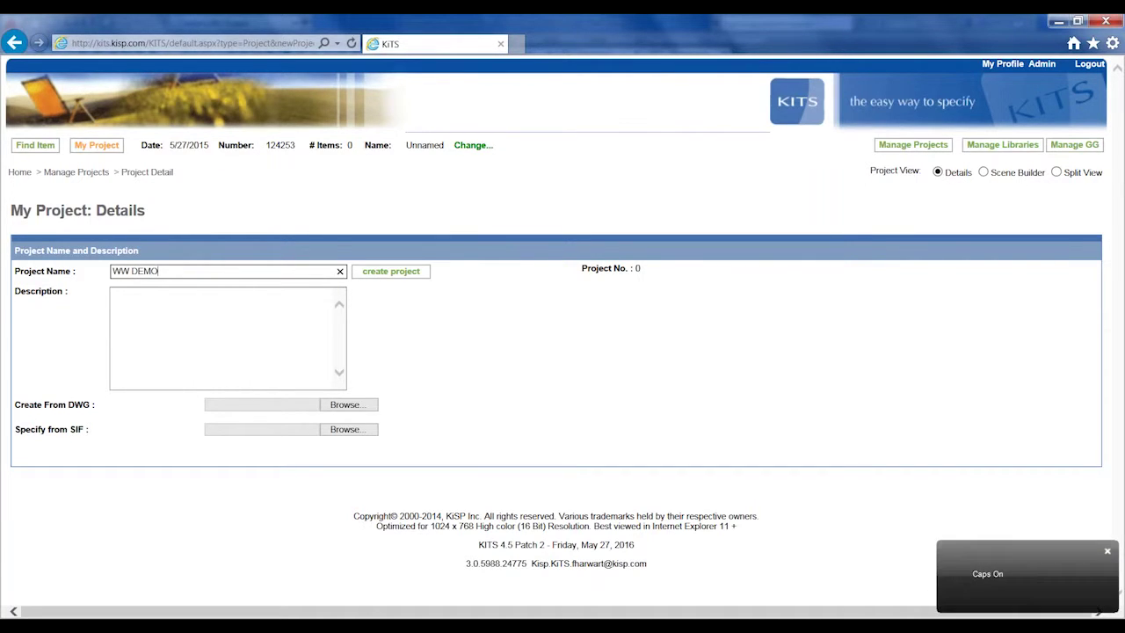
text( - DWG IMPORT)
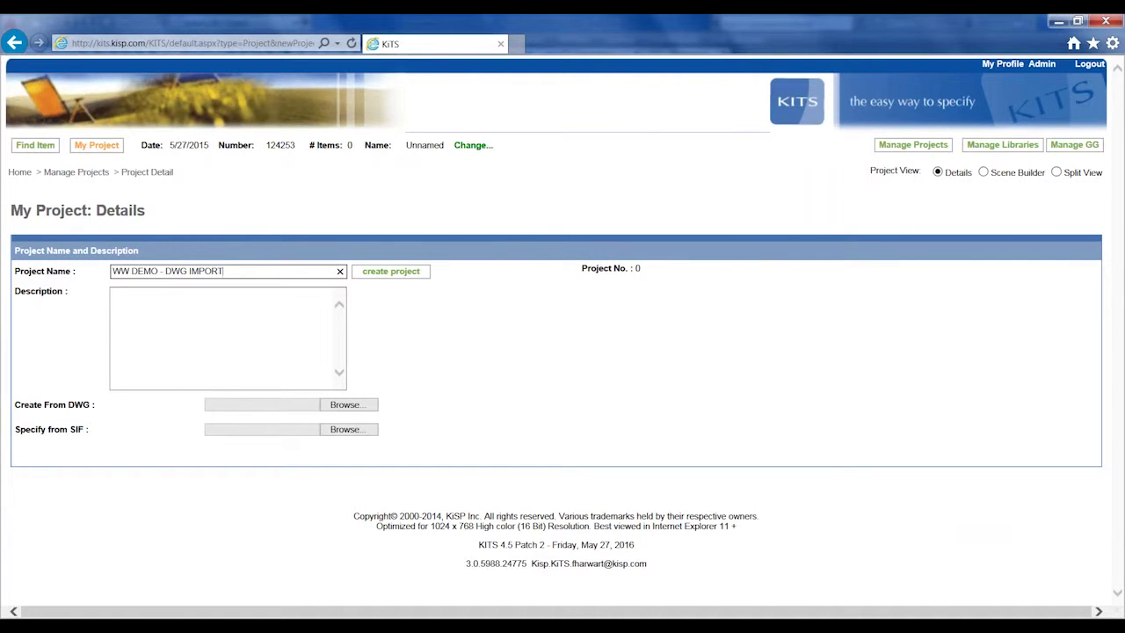
click(341, 408)
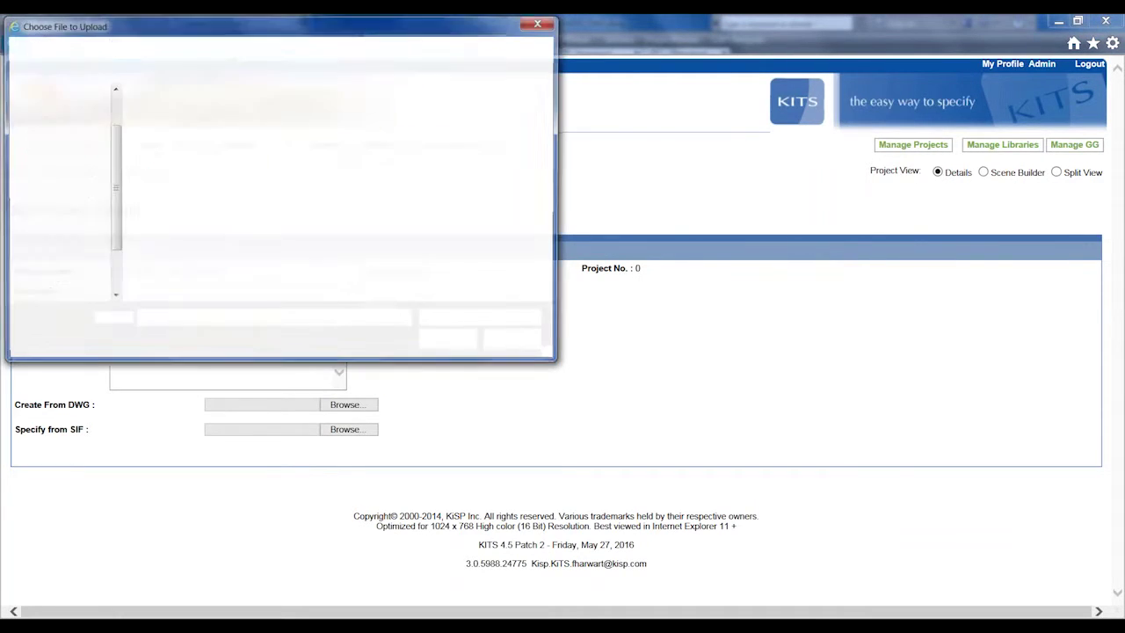
Step: Choose 2020 CAP DESIGNER DWG from Desktop > WW DEMO as the file to upload
scroll(62, 194, down, 5)
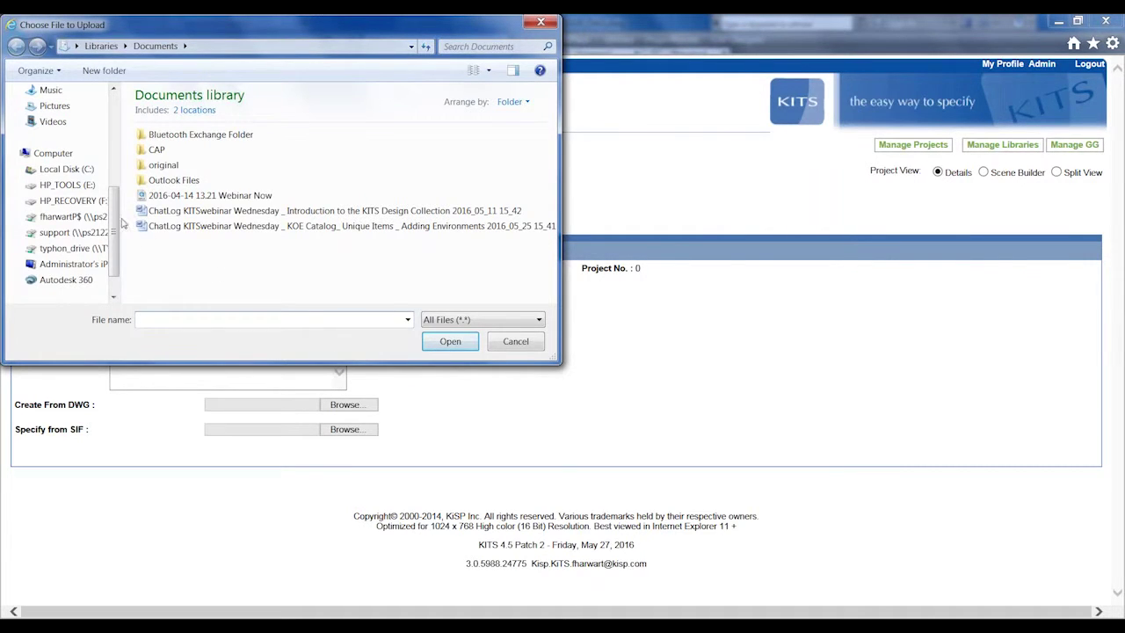
scroll(61, 202, up, 5)
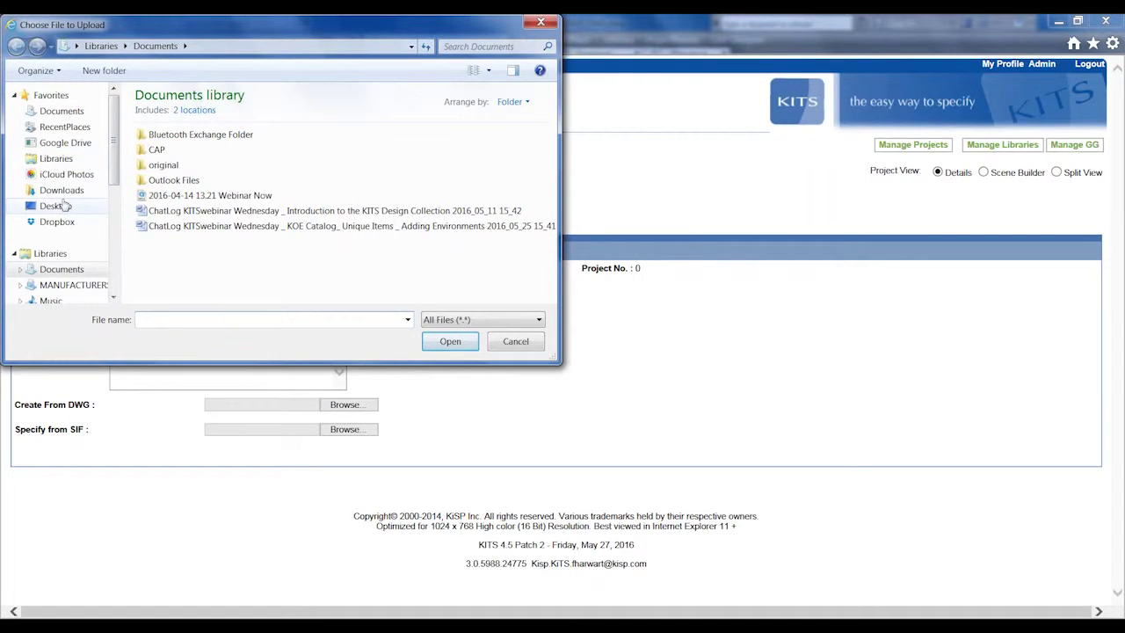
click(52, 205)
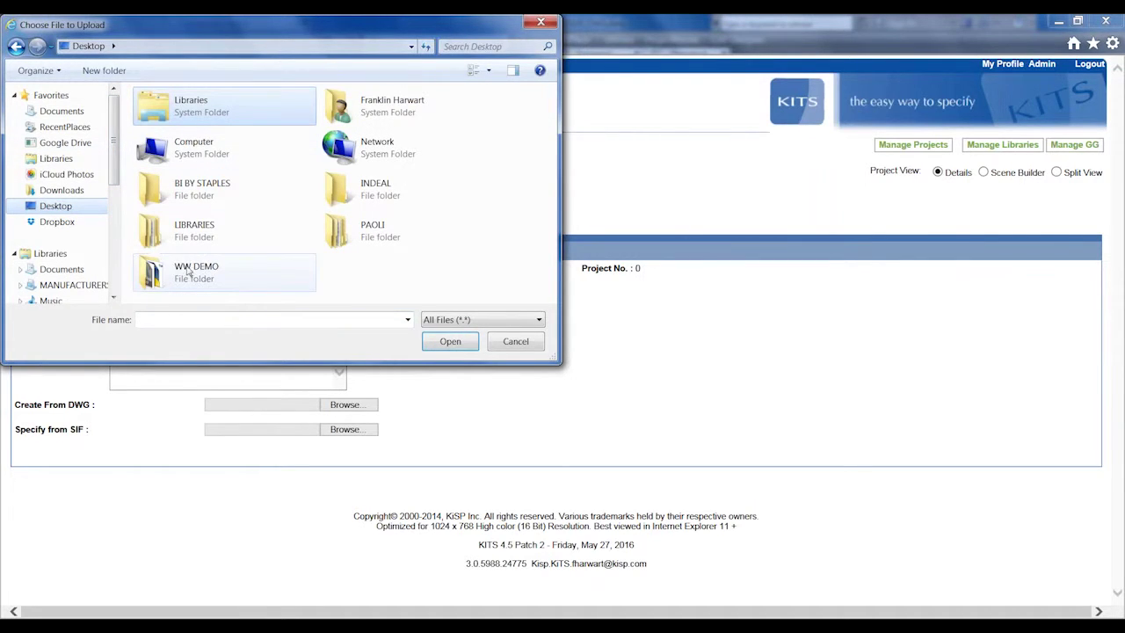
click(183, 273)
double_click(183, 273)
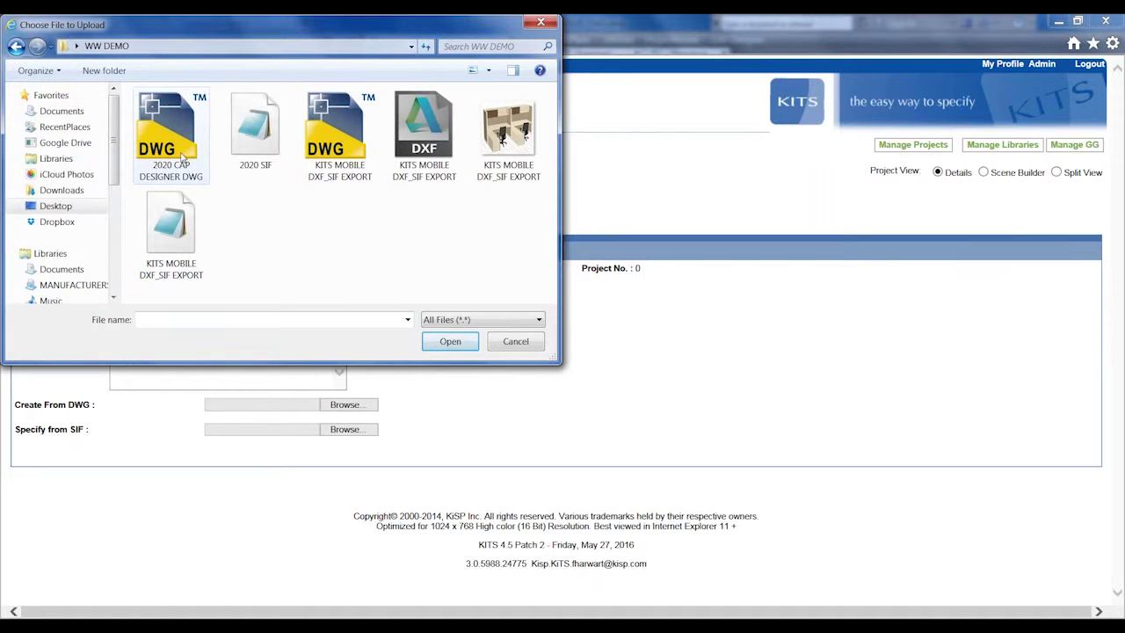
click(180, 151)
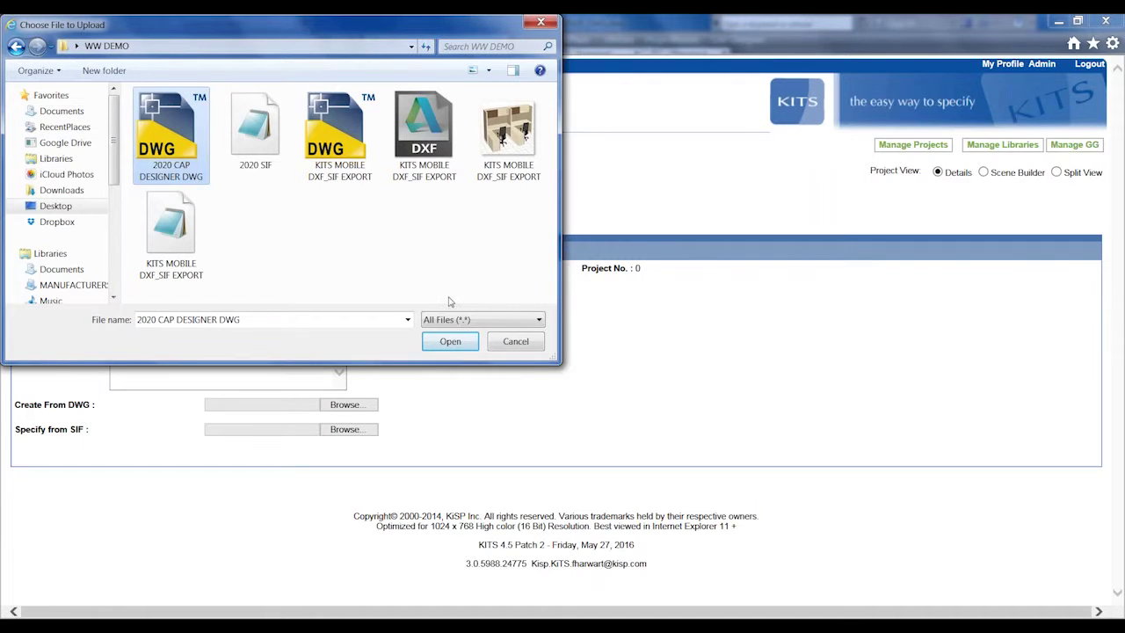
click(448, 348)
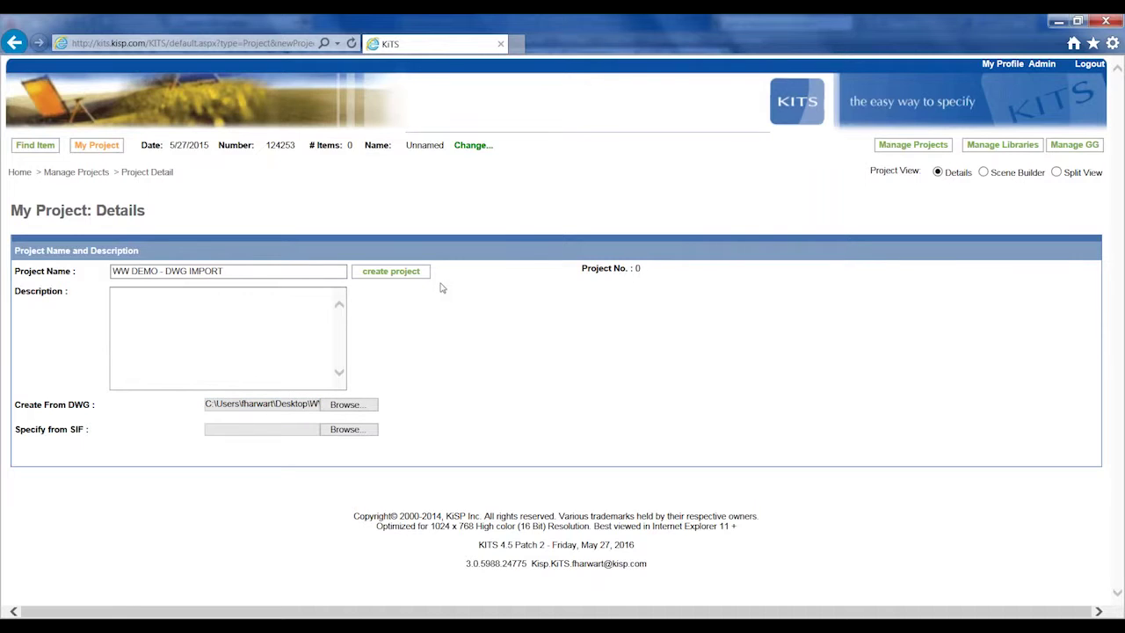
Step: Create the project from the uploaded 2020 CAP DESIGNER DWG file
click(393, 274)
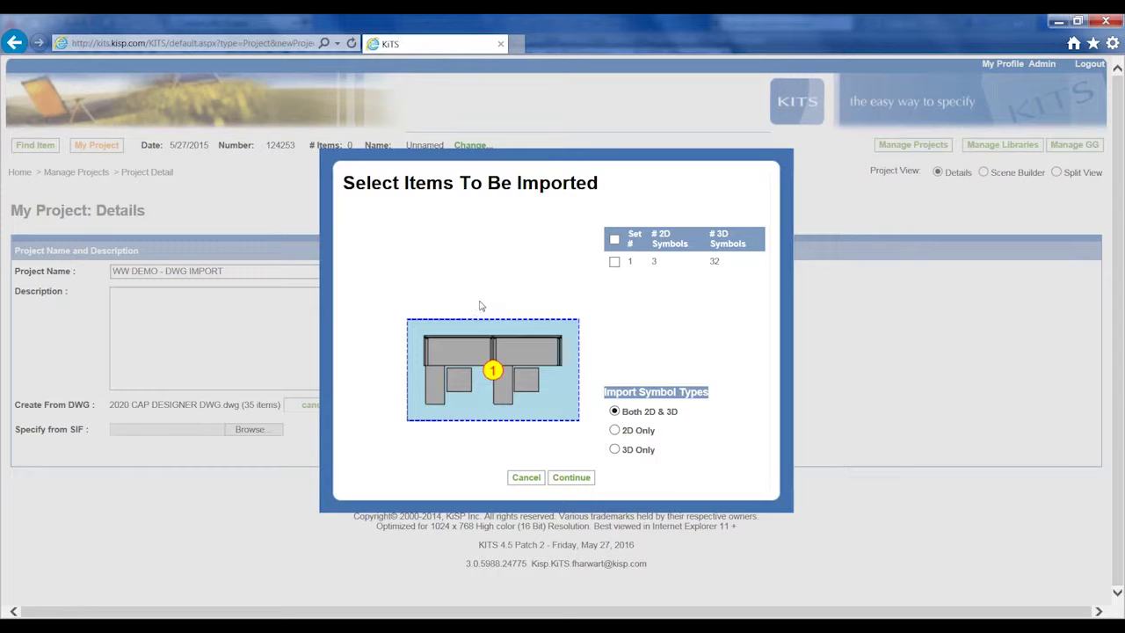
Step: Check symbol set 1, keeping both 2D and 3D symbols, and continue the import
click(614, 262)
click(570, 479)
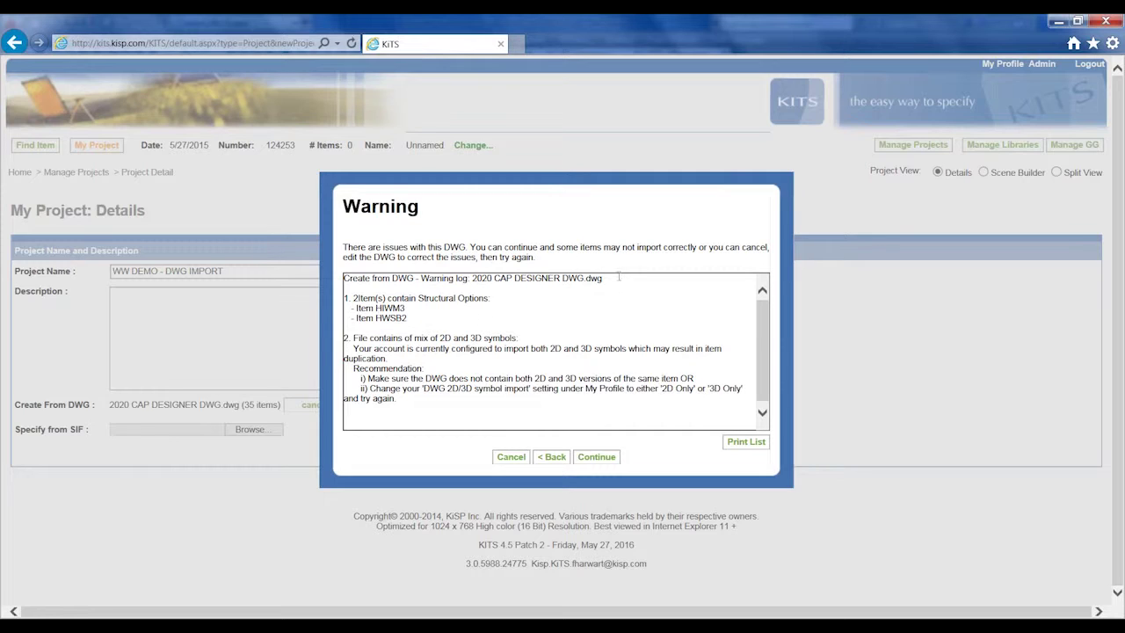
Step: Accept the DWG warnings so WW DEMO - DWG IMPORT finishes with 35 items at $11,153.00
click(606, 457)
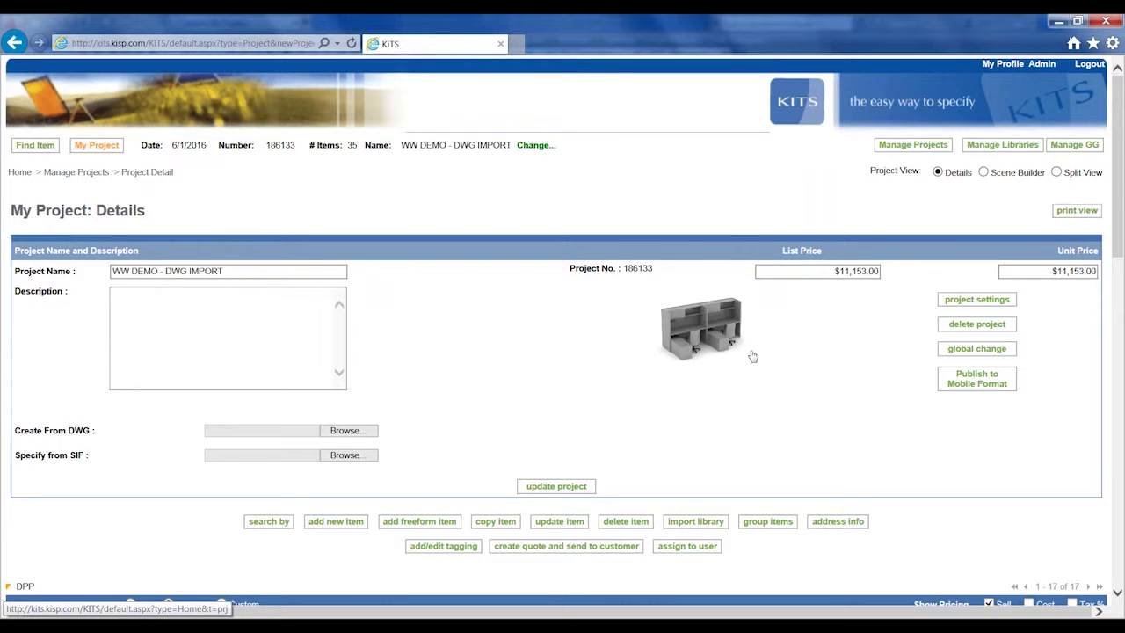
Step: Switch the project items to Detail view and review each row's finish options, price list and catalog
scroll(442, 366, down, 1)
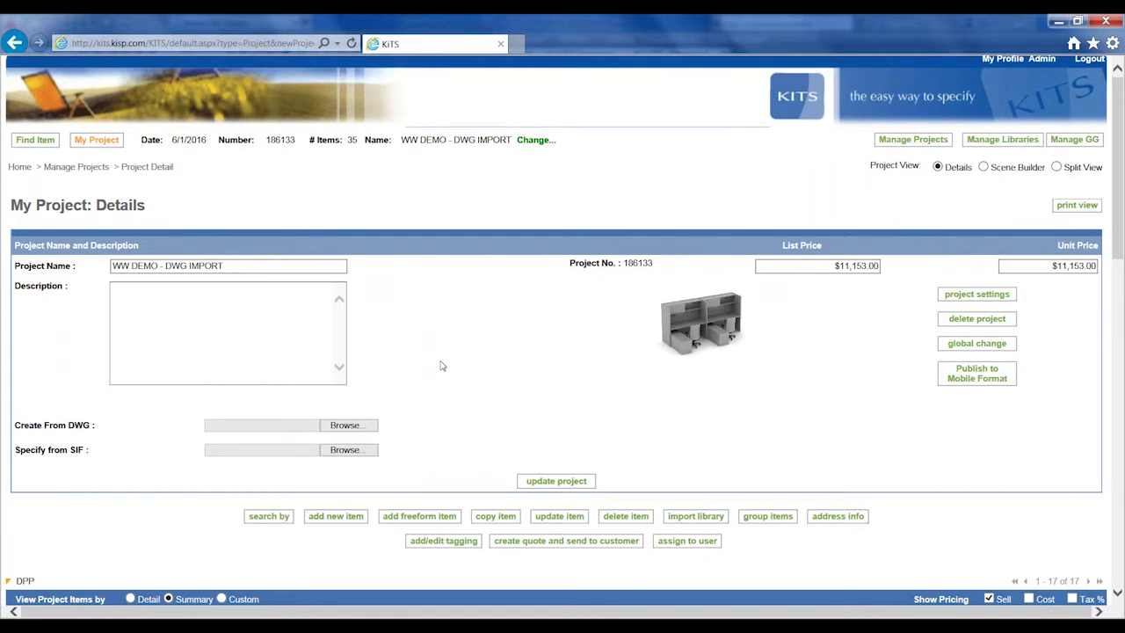
scroll(442, 366, down, 3)
scroll(442, 366, down, 2)
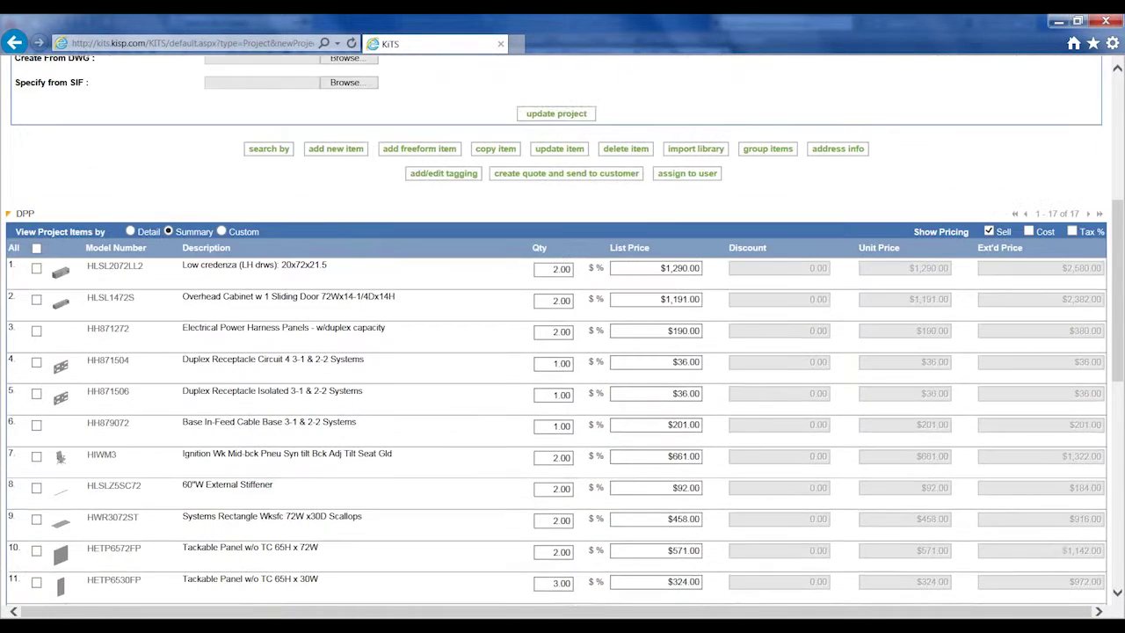
scroll(442, 365, down, 3)
scroll(441, 366, down, 2)
scroll(442, 366, up, 2)
scroll(442, 366, up, 3)
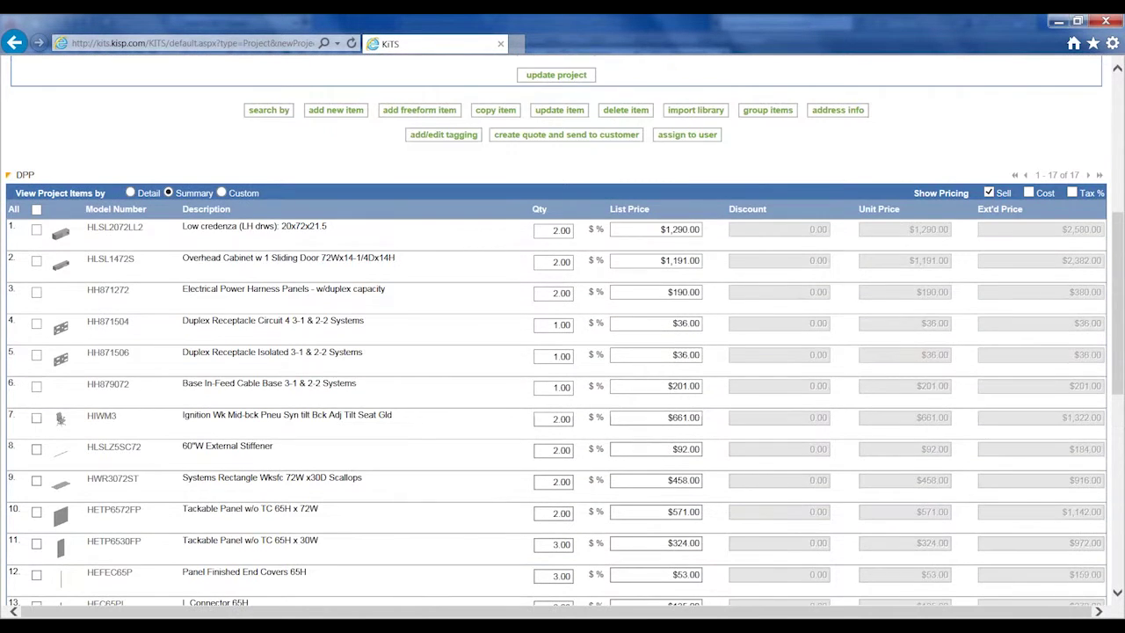
click(130, 193)
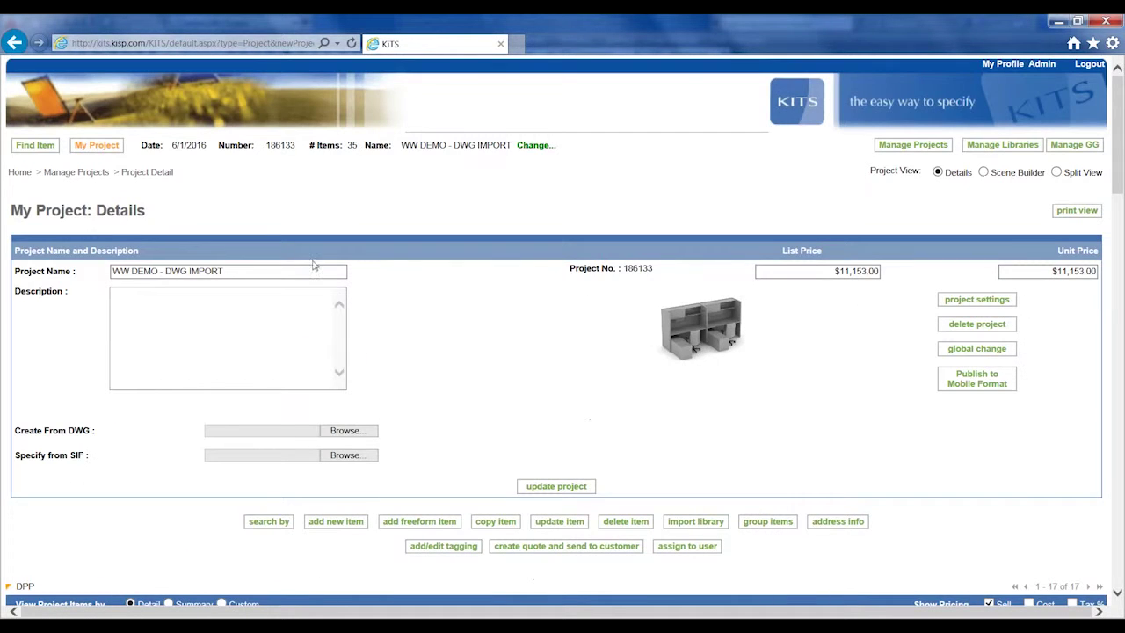
scroll(363, 287, down, 1)
scroll(363, 286, down, 1)
scroll(362, 286, down, 1)
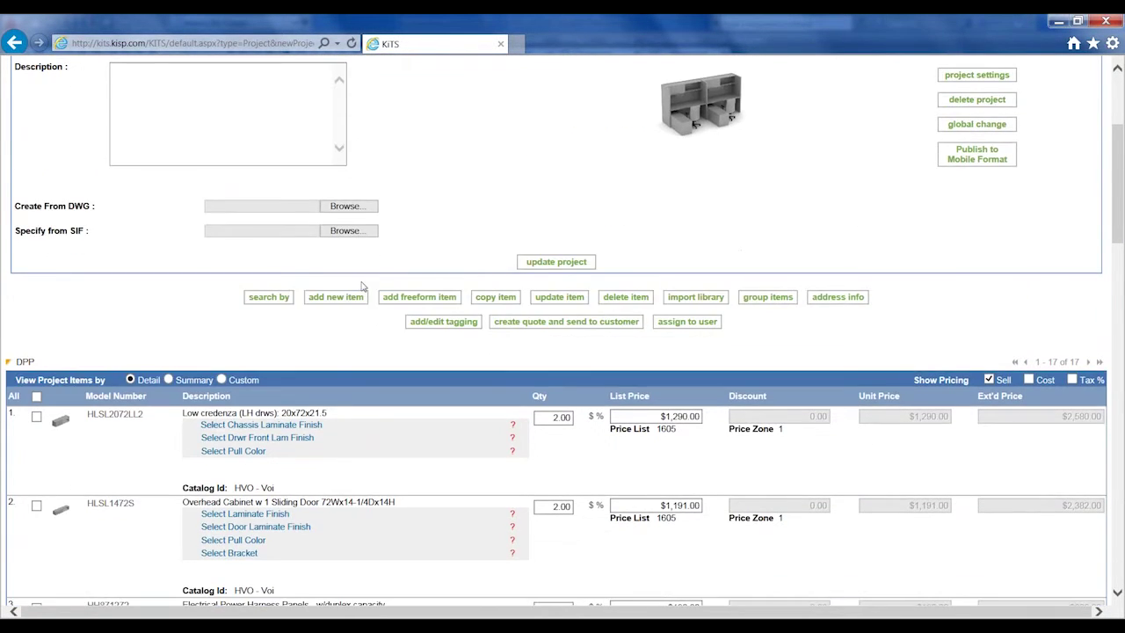
scroll(361, 287, down, 1)
scroll(360, 286, down, 1)
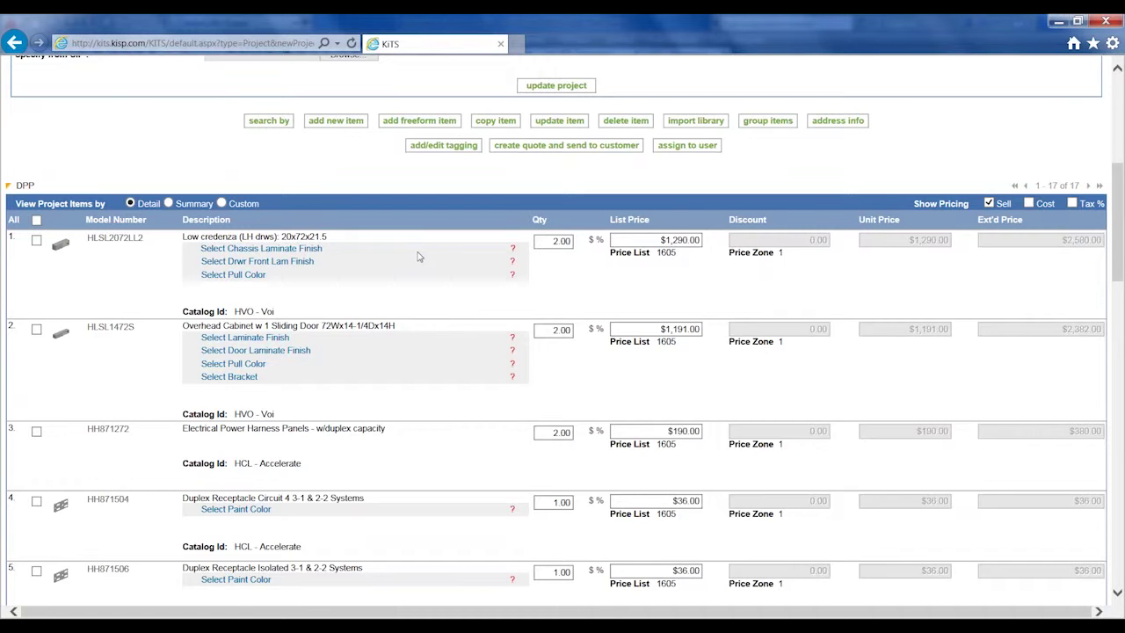
scroll(418, 257, down, 1)
scroll(418, 256, down, 1)
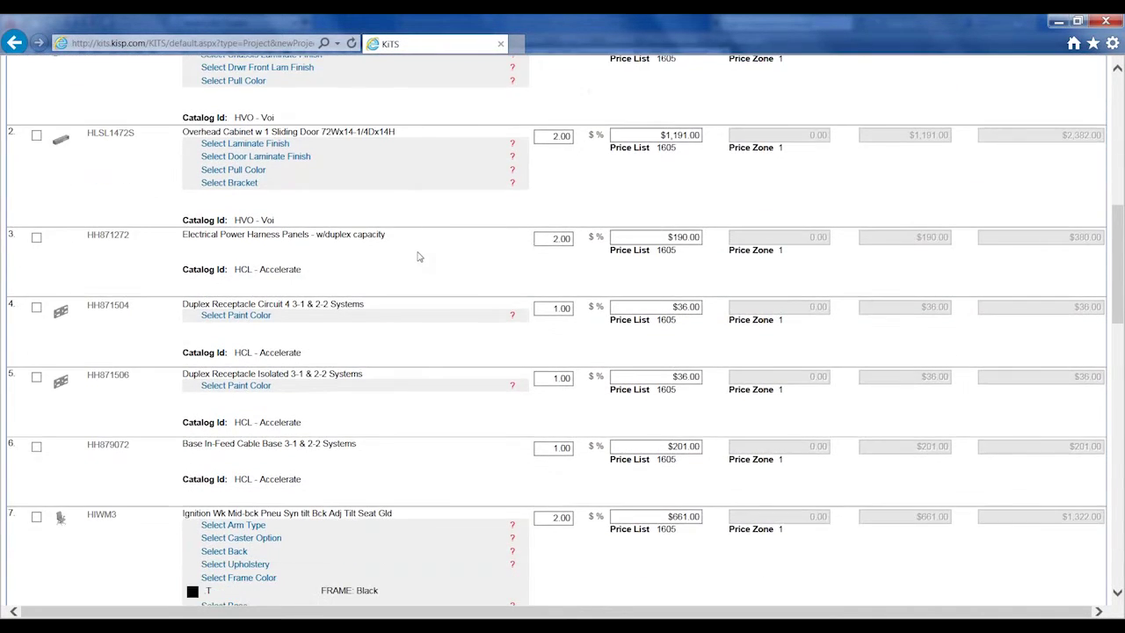
scroll(418, 256, down, 2)
scroll(419, 255, down, 1)
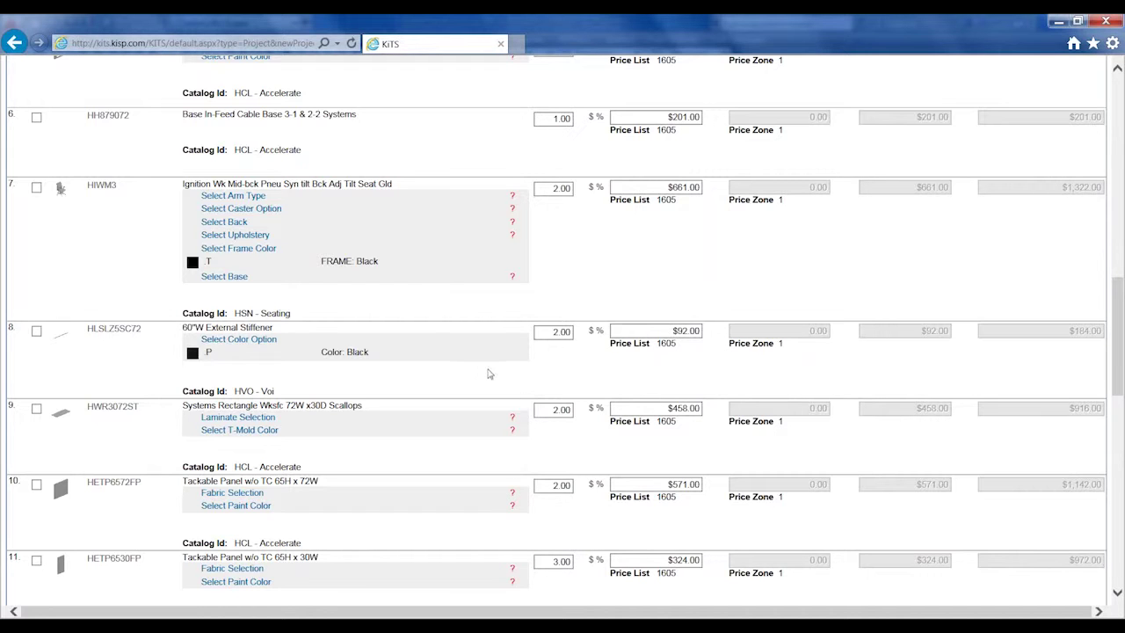
Step: Return to the top of the item list, then go back to the Manage Projects list
scroll(506, 307, up, 2)
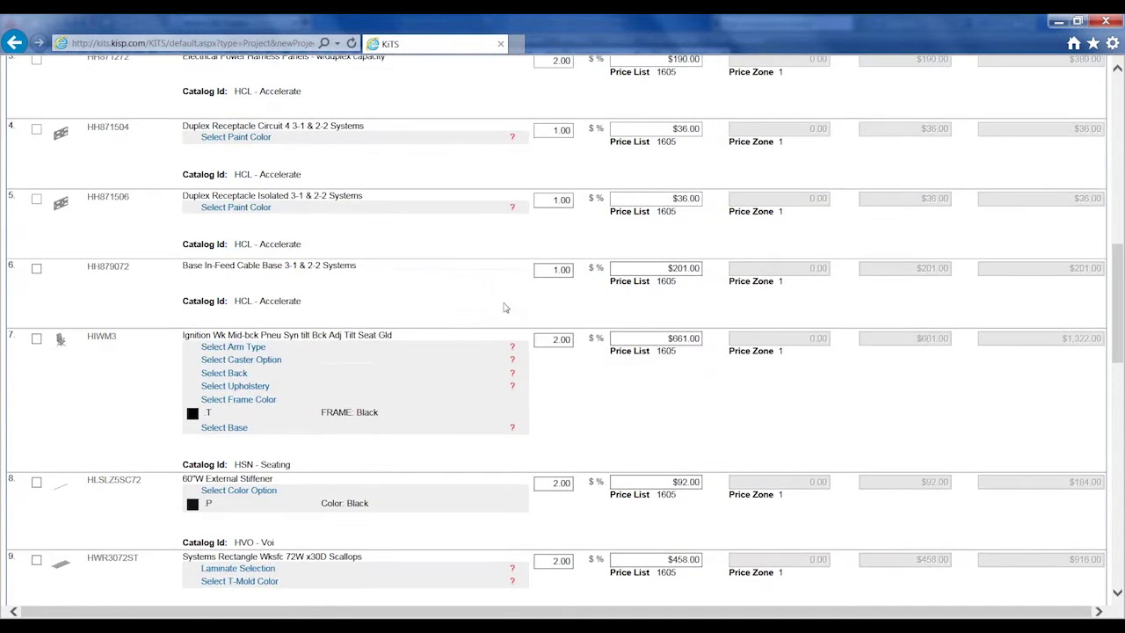
scroll(505, 308, up, 2)
scroll(505, 307, up, 1)
scroll(505, 307, up, 2)
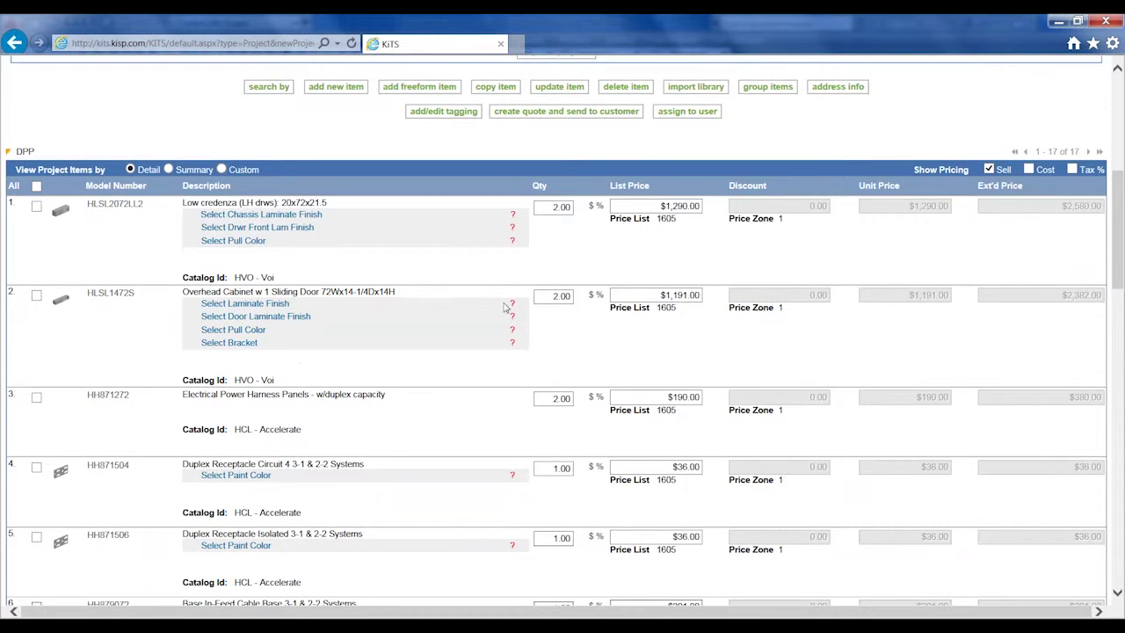
scroll(506, 308, up, 3)
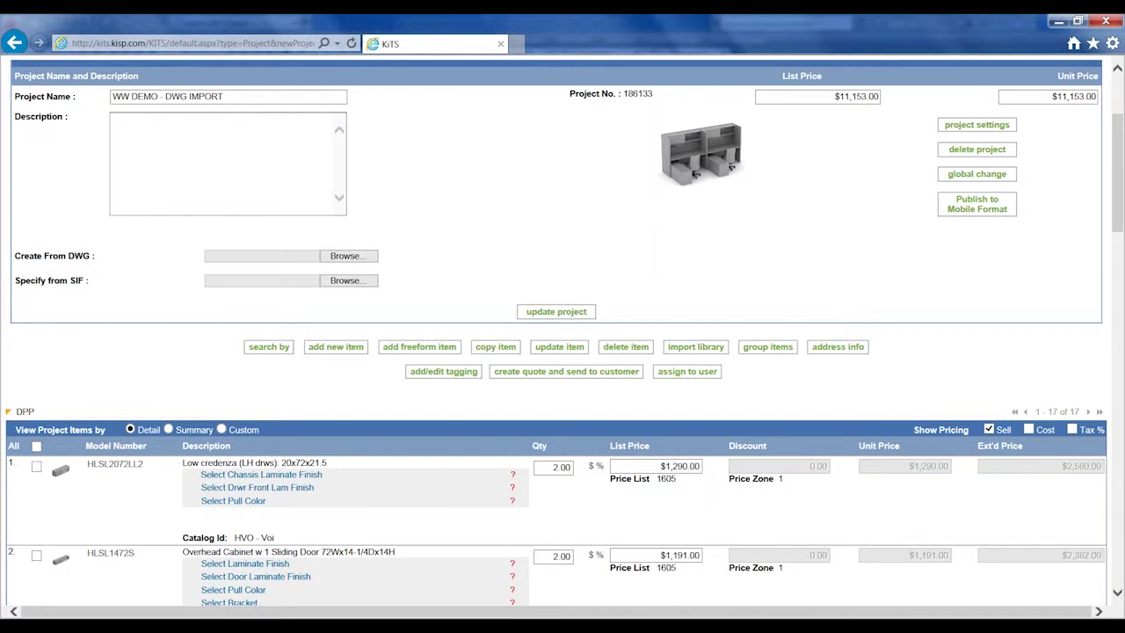
scroll(631, 423, up, 3)
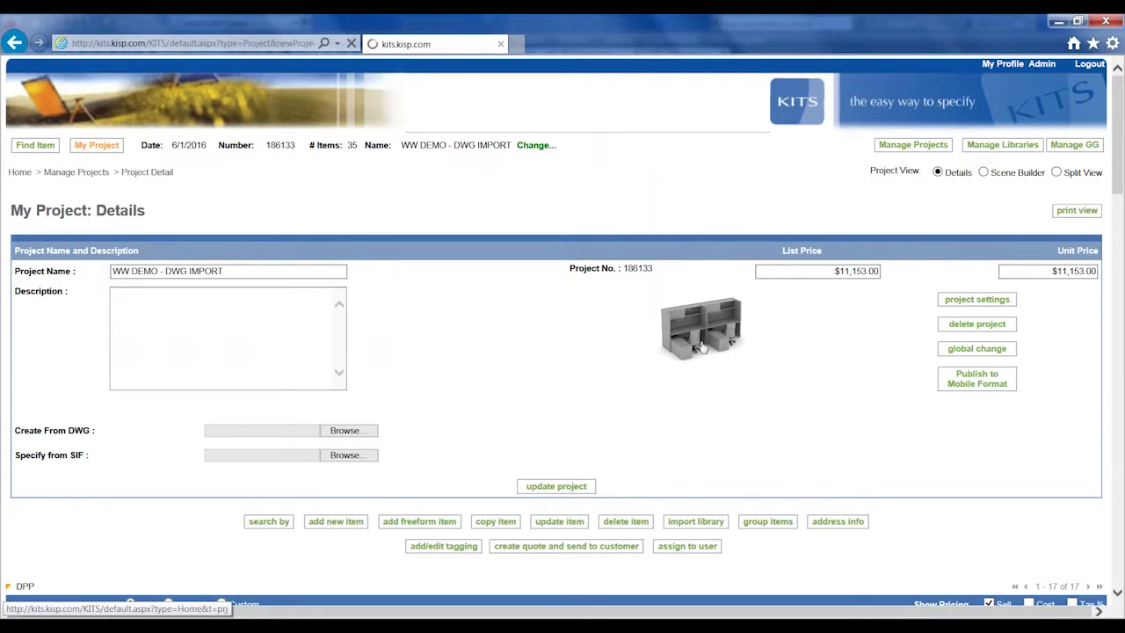
click(700, 347)
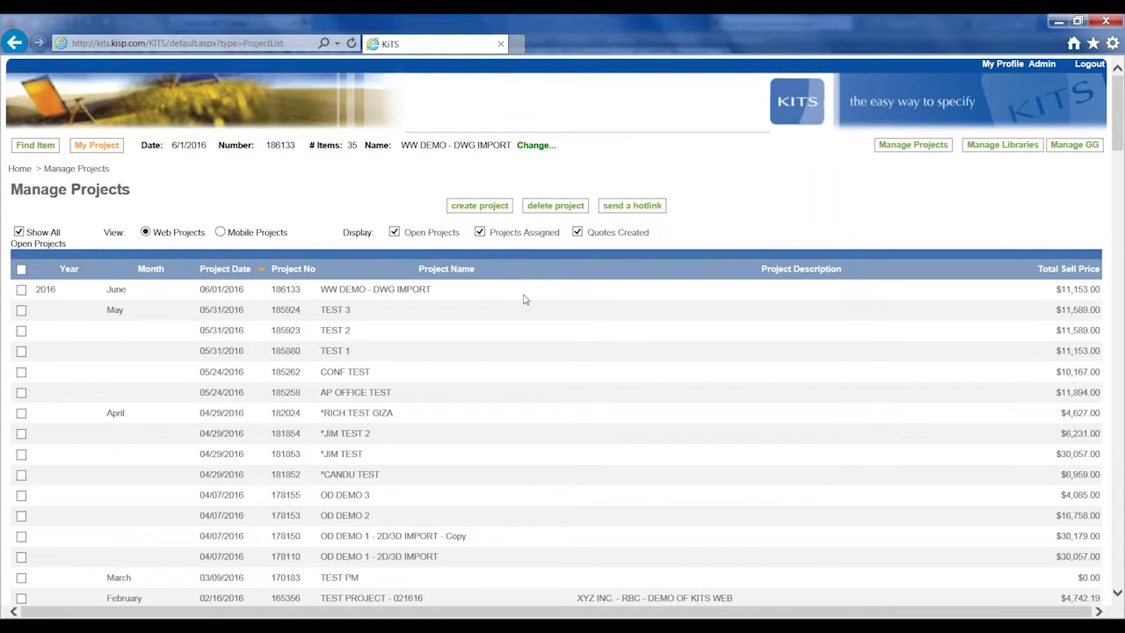
Step: Create a new project named 'WW DEMO SIF IMPORT' with the 2020 SIF file as its source
click(479, 207)
click(224, 269)
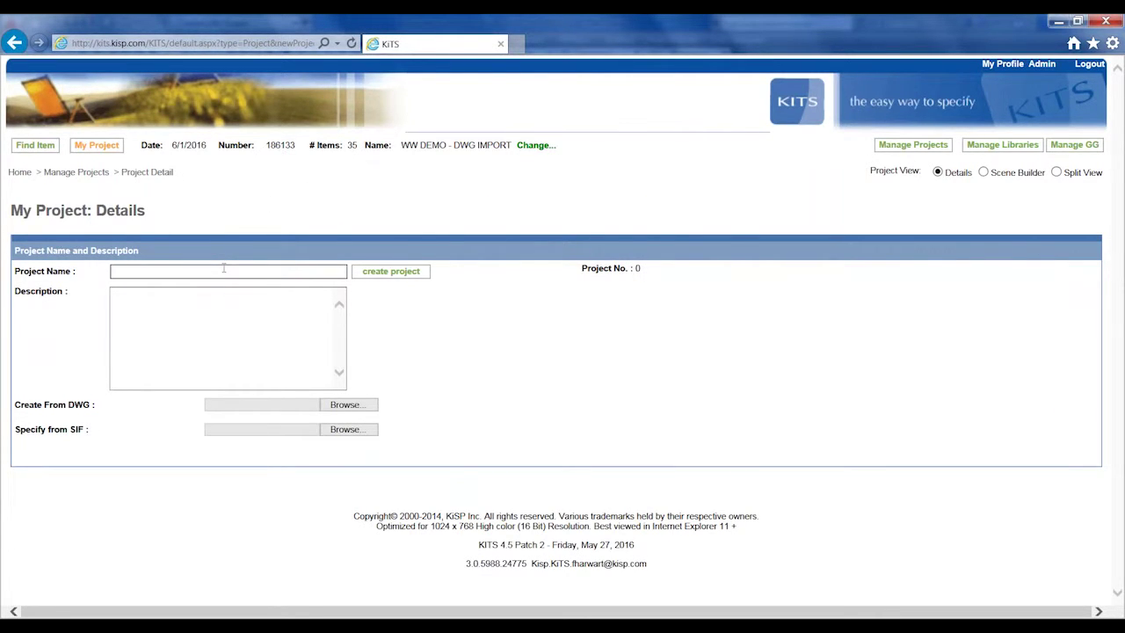
text(WW DEMO )
text(SIF IMPORT)
click(335, 437)
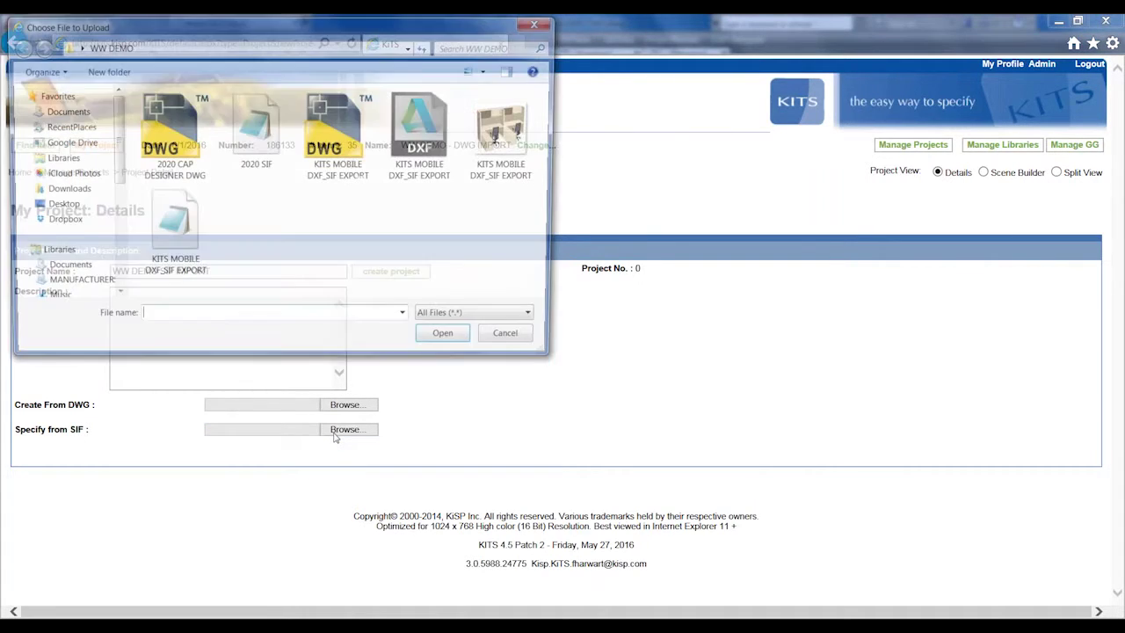
click(272, 152)
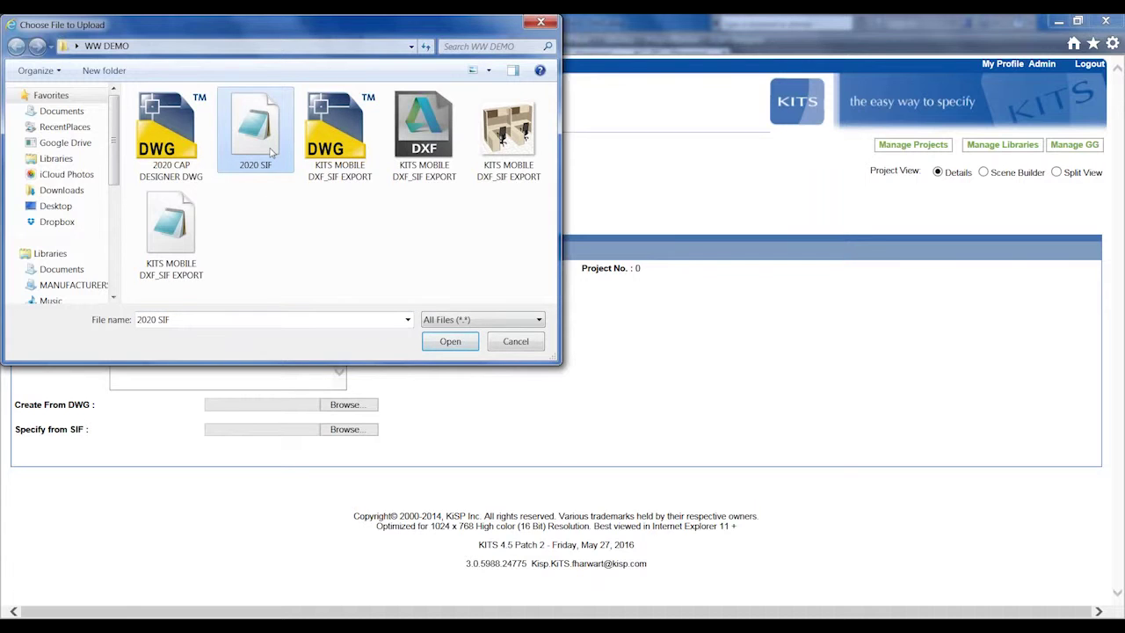
click(444, 345)
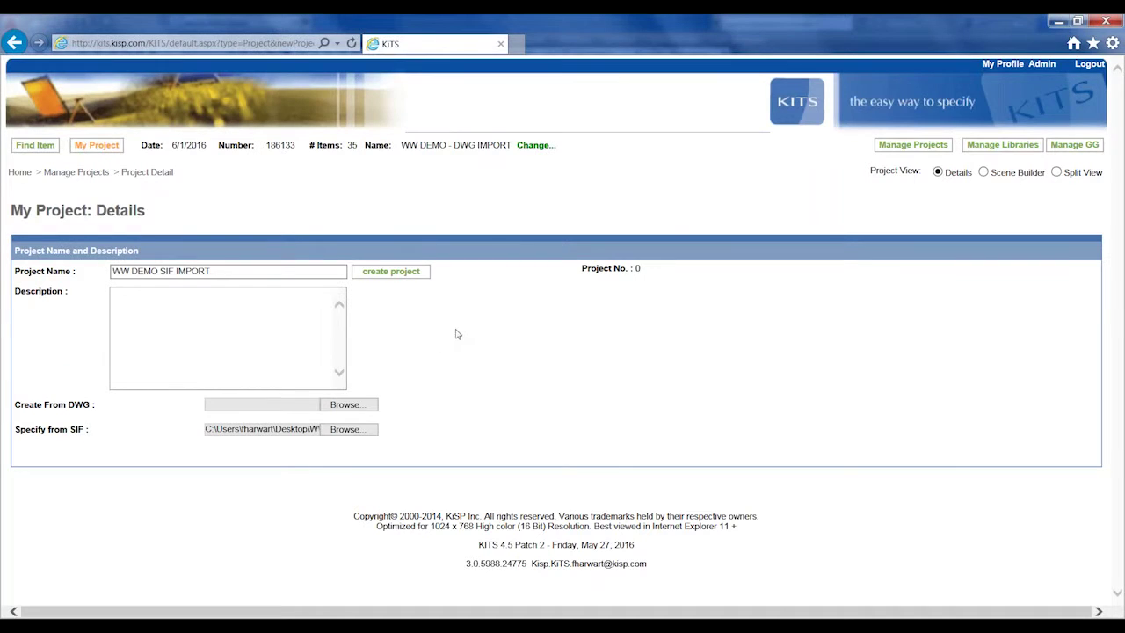
click(392, 272)
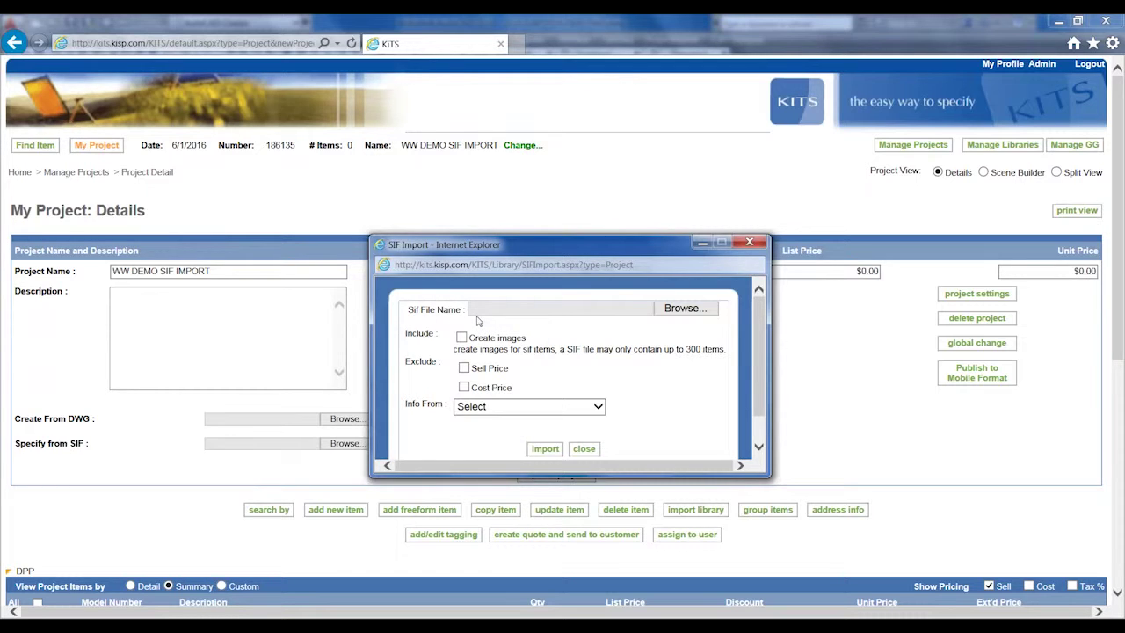
Step: Load the 2020 SIF file into the SIF Import window and start importing its items
click(696, 312)
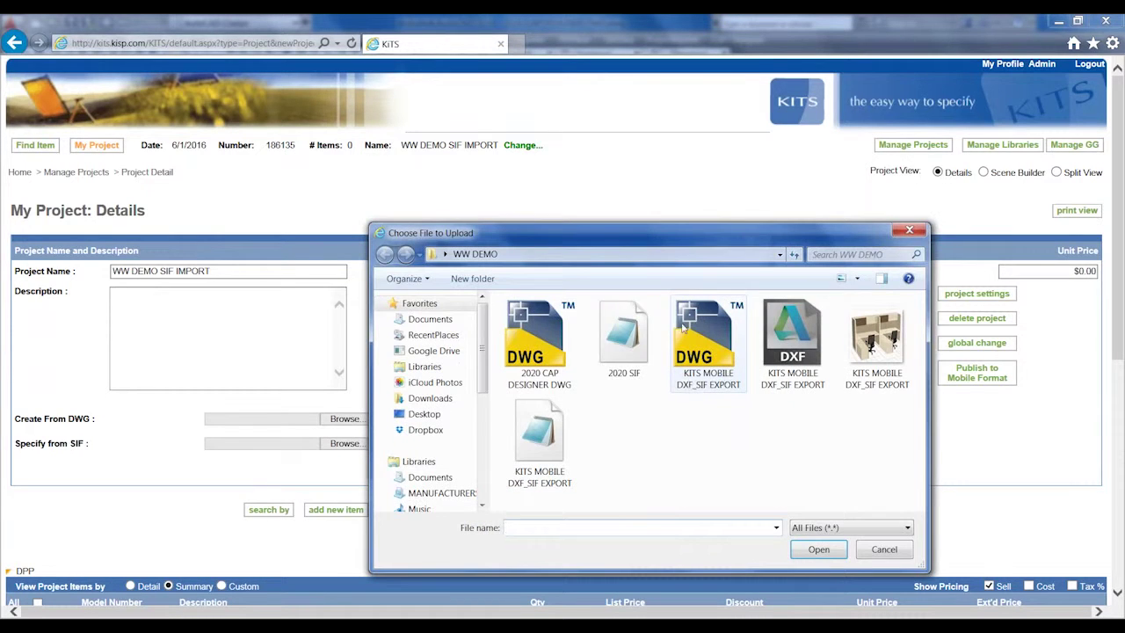
click(624, 338)
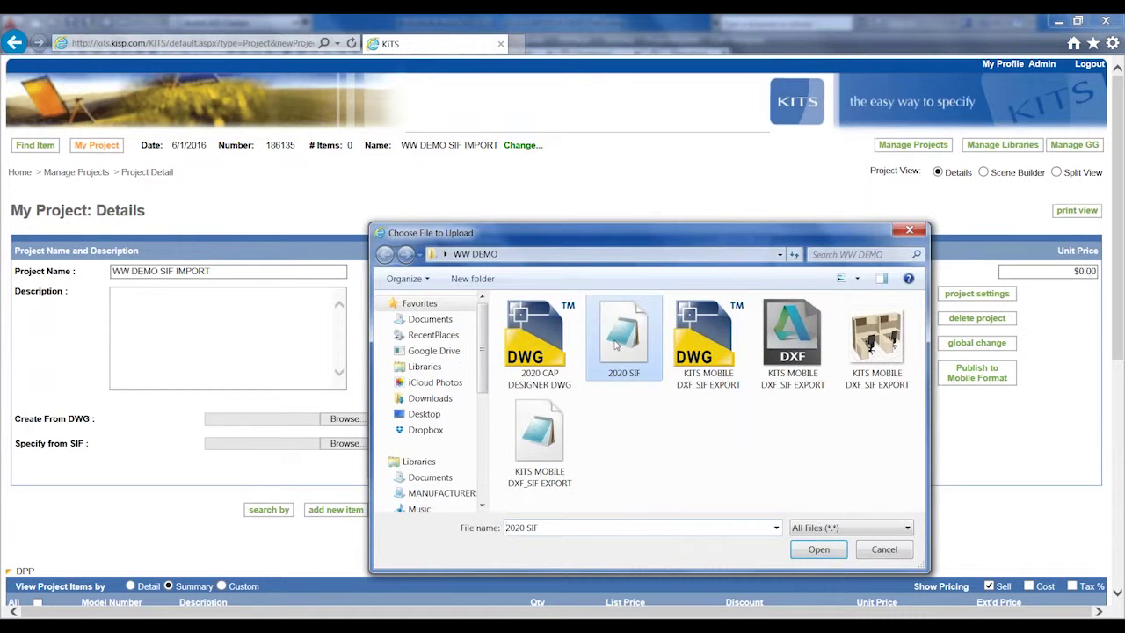
click(818, 549)
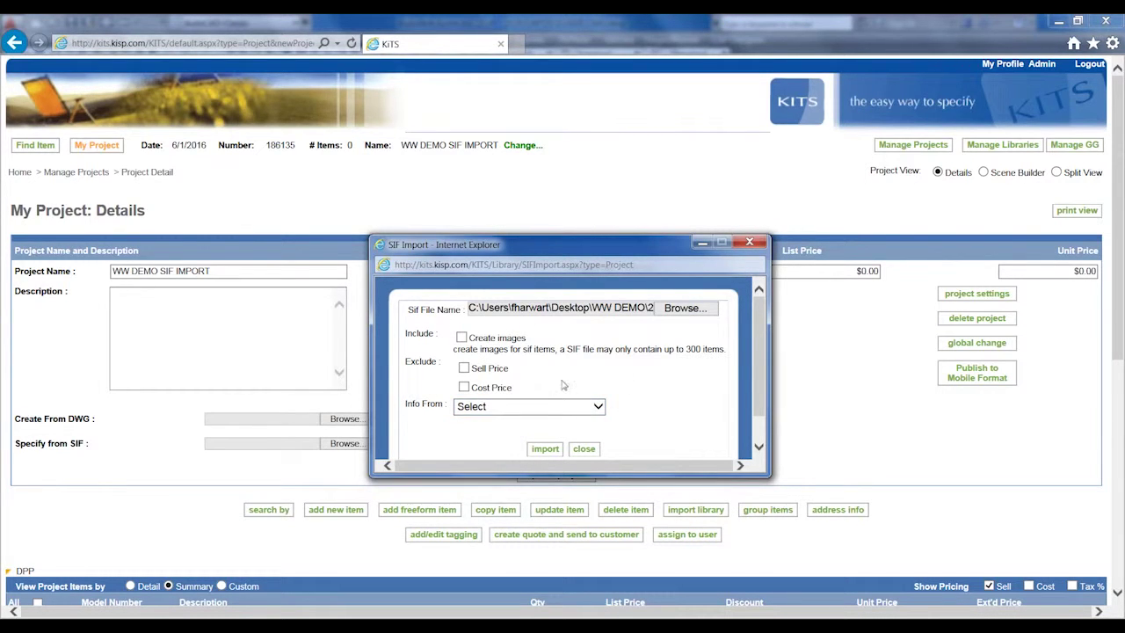
click(543, 449)
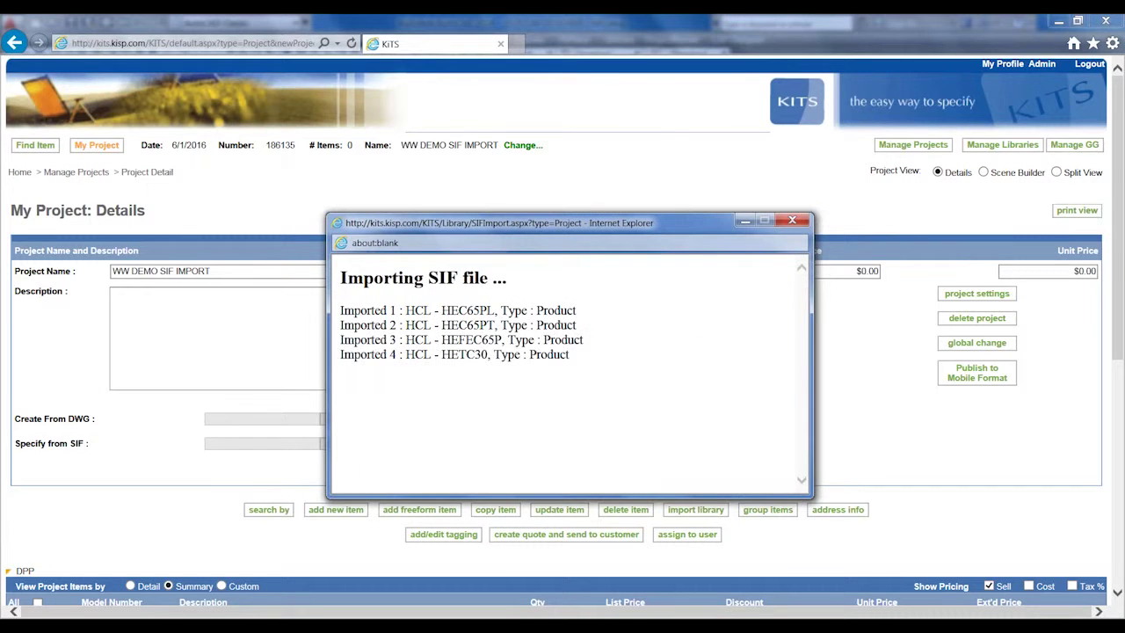
Step: Move the Importing SIF file window up while the 35-item, $11,589.00 import completes
drag(566, 223, 564, 148)
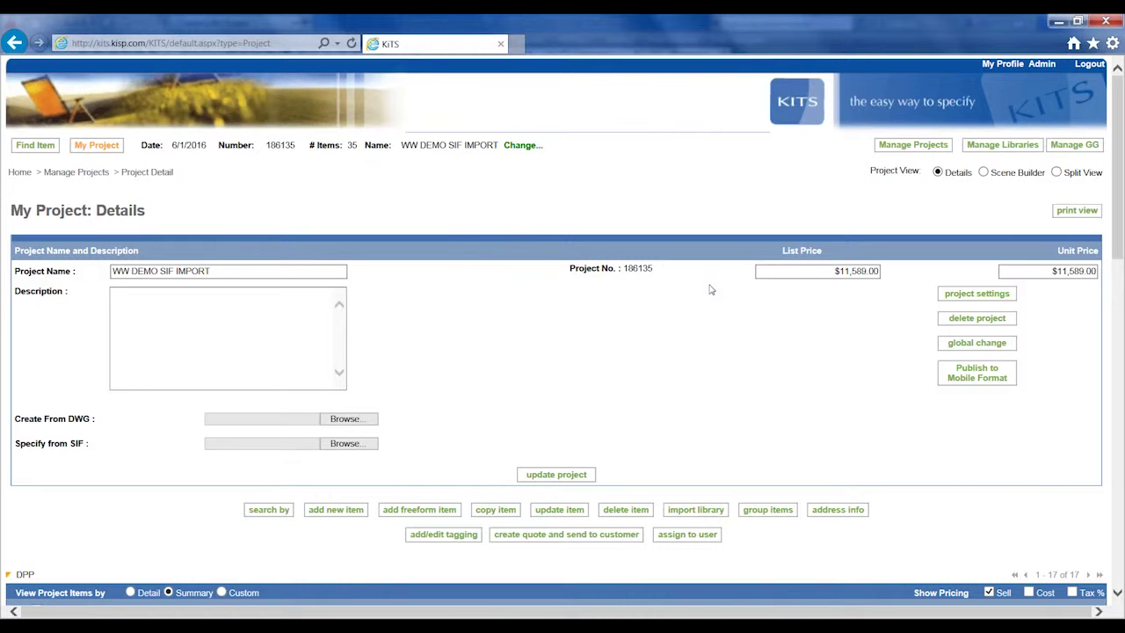
Step: Show the WW DEMO SIF IMPORT items in Detail view and scroll through the list
scroll(530, 310, down, 1)
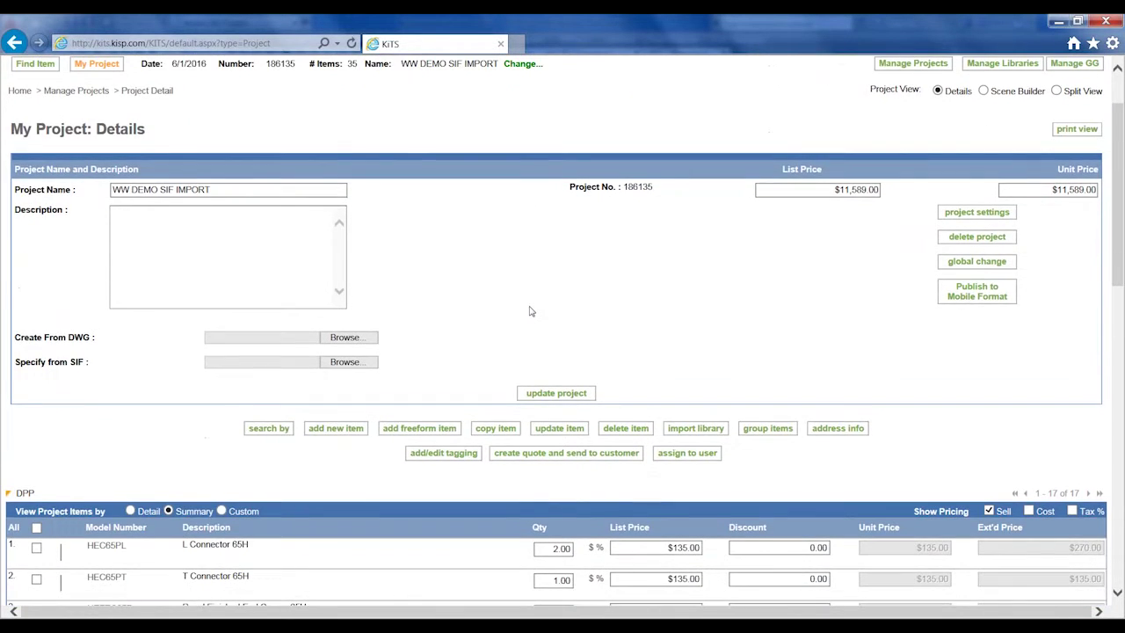
scroll(530, 310, down, 3)
scroll(530, 310, down, 3)
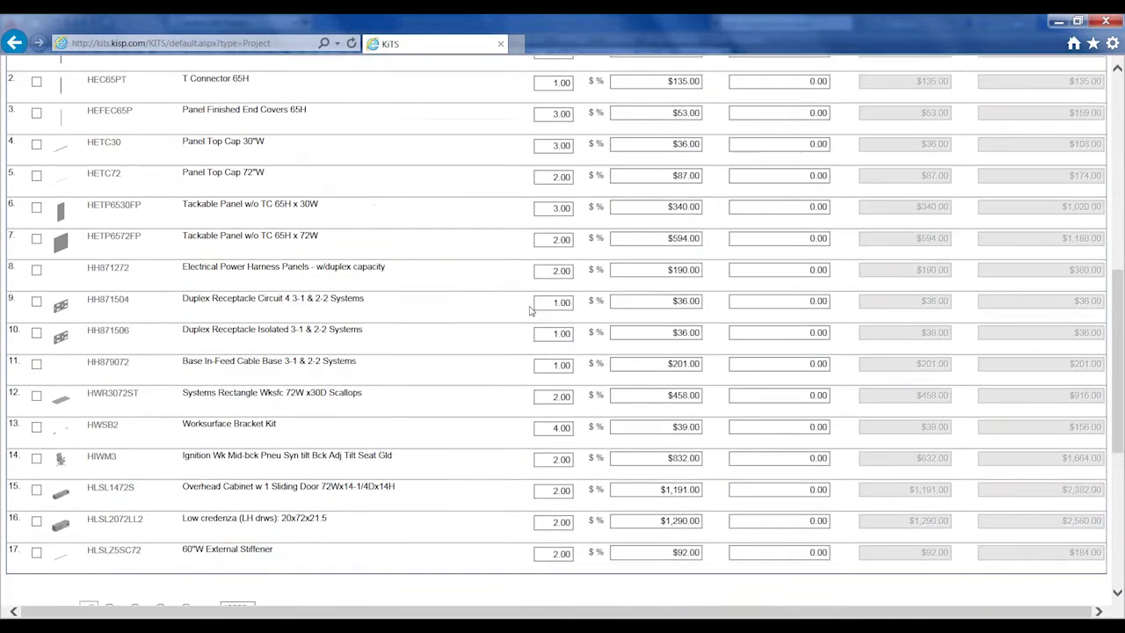
scroll(529, 309, down, 1)
scroll(530, 310, up, 1)
scroll(530, 310, up, 1)
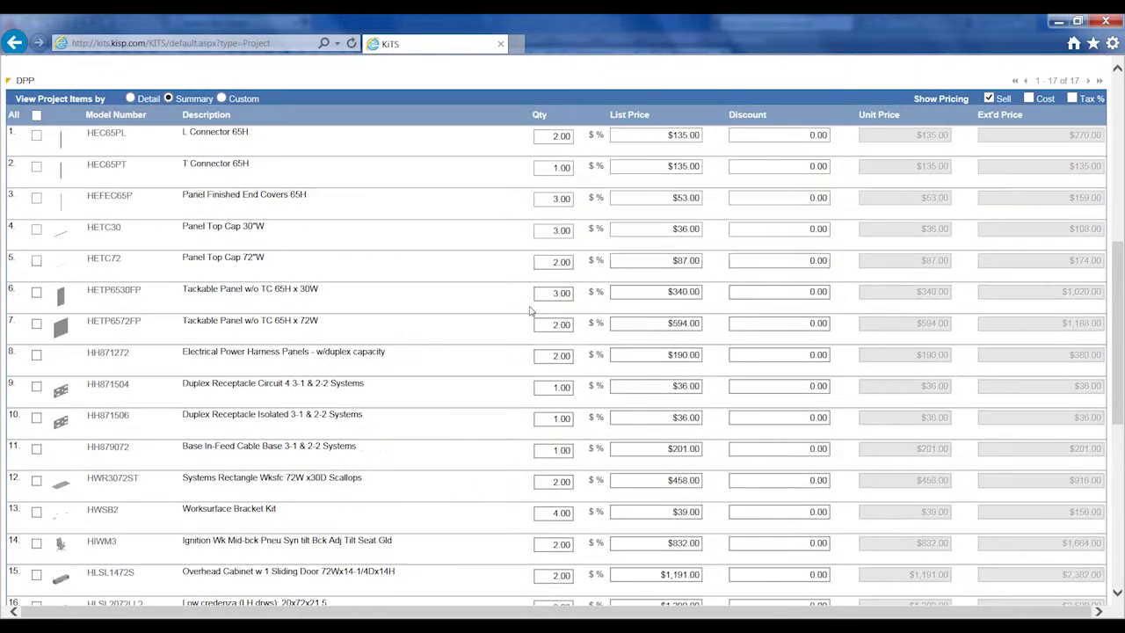
click(132, 204)
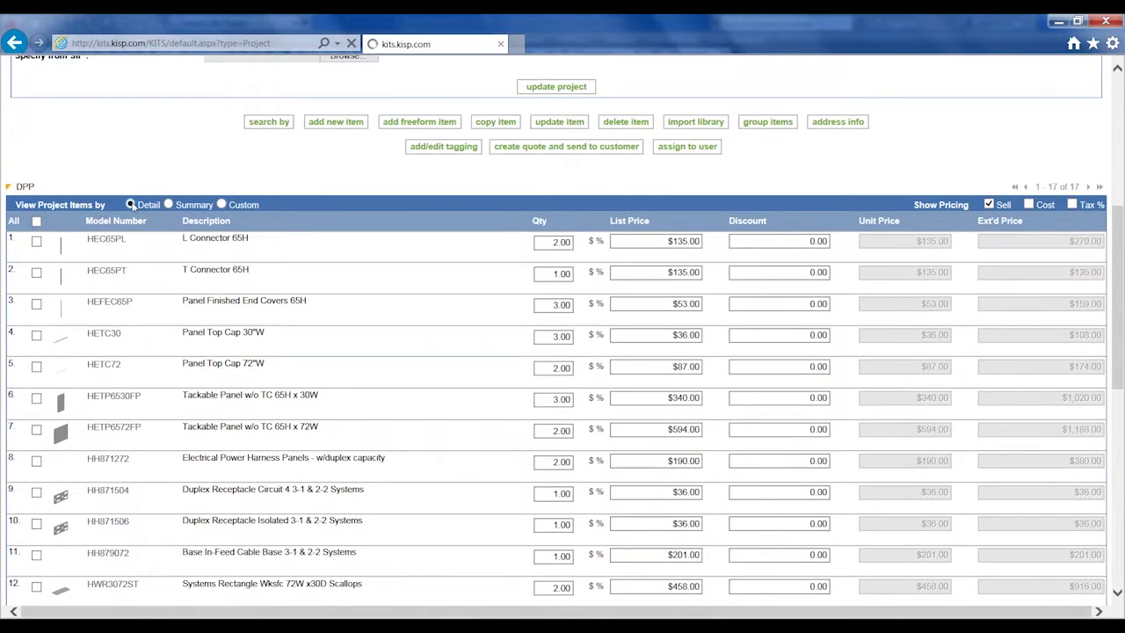
scroll(420, 366, down, 5)
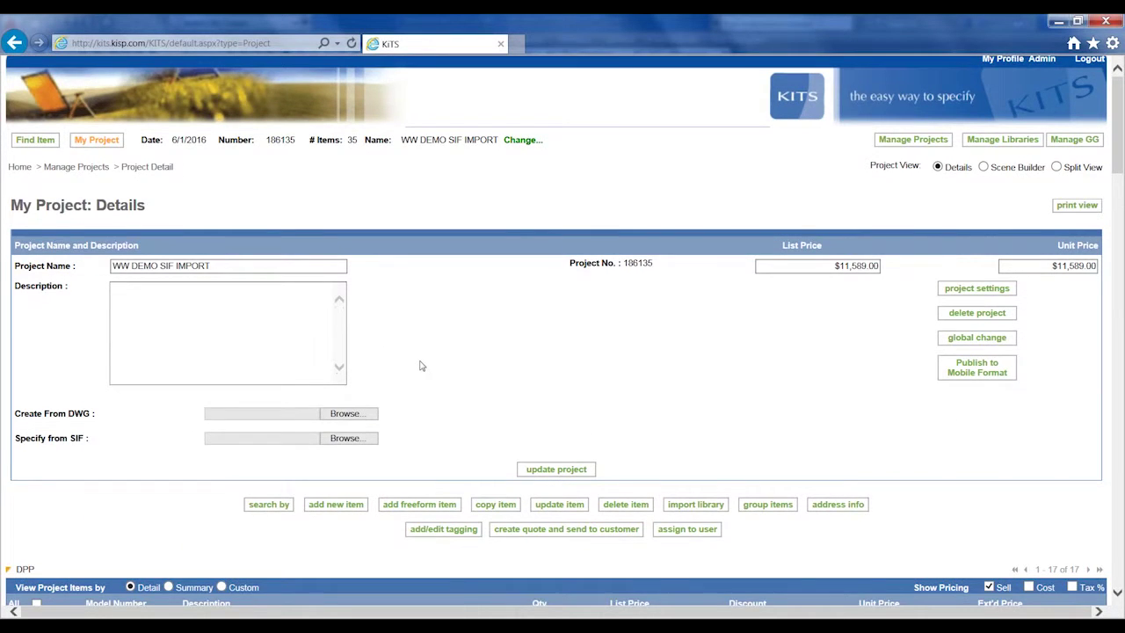
scroll(420, 365, down, 1)
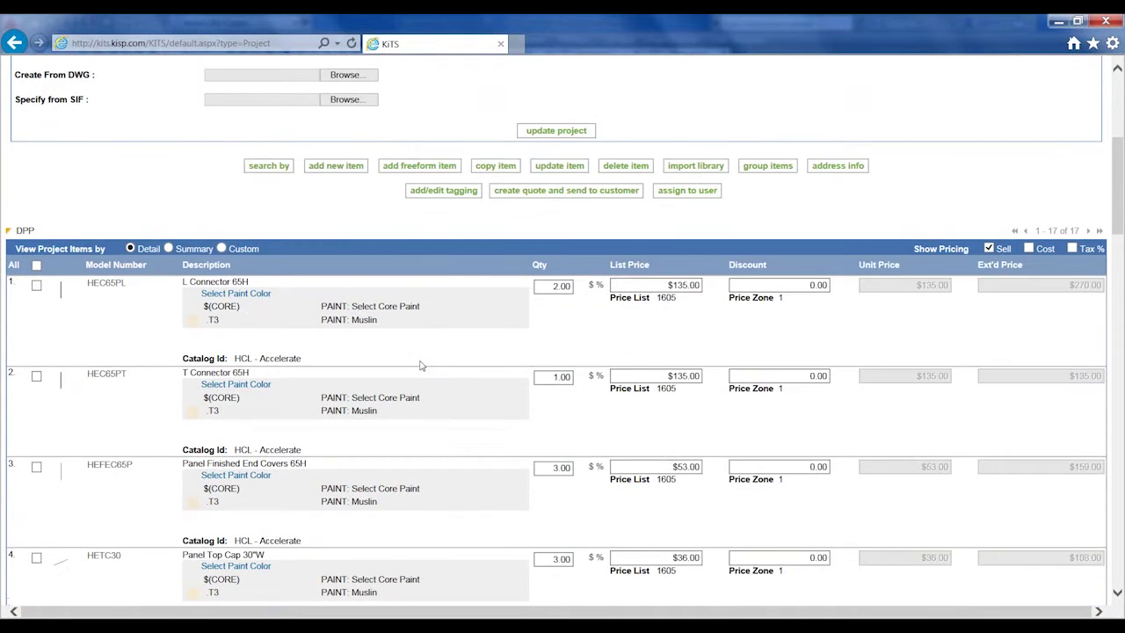
scroll(420, 366, down, 1)
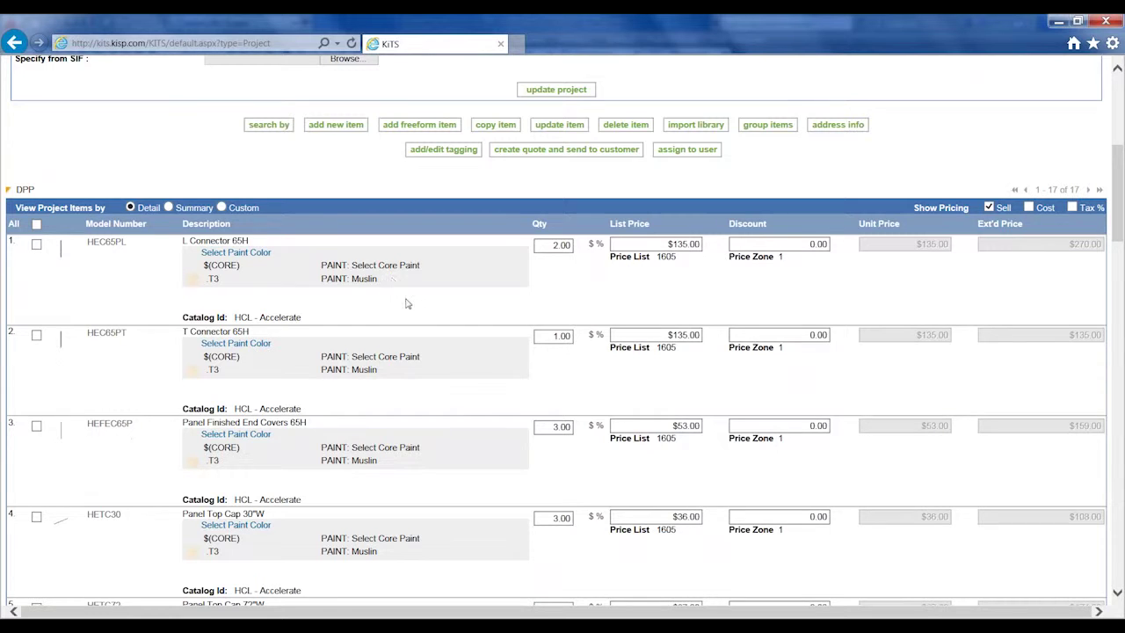
scroll(418, 437, down, 1)
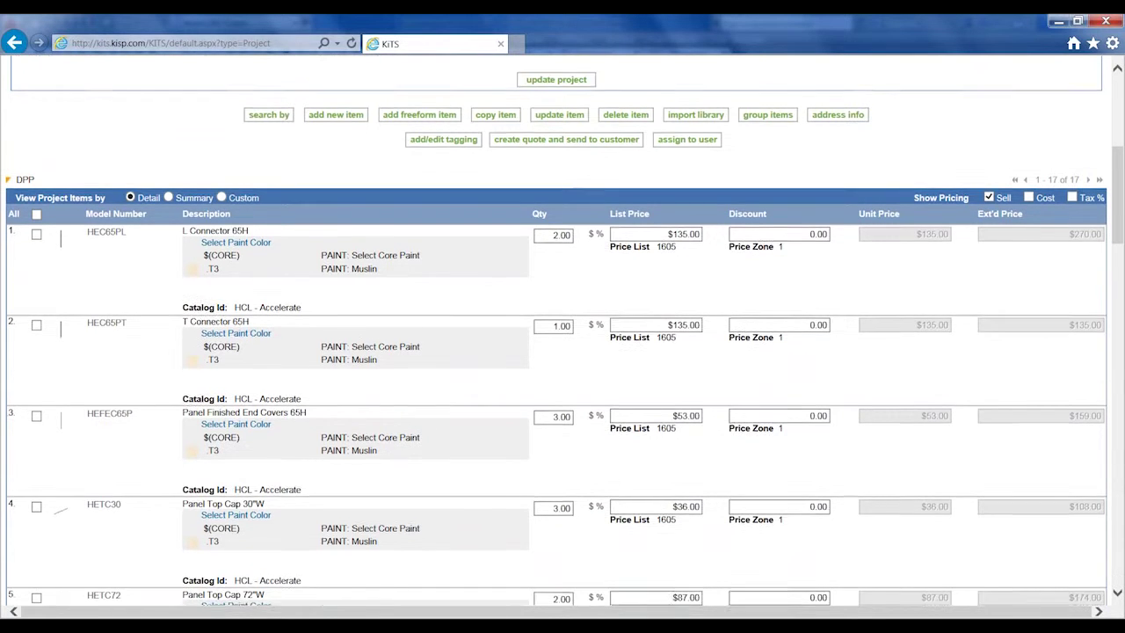
scroll(420, 444, down, 1)
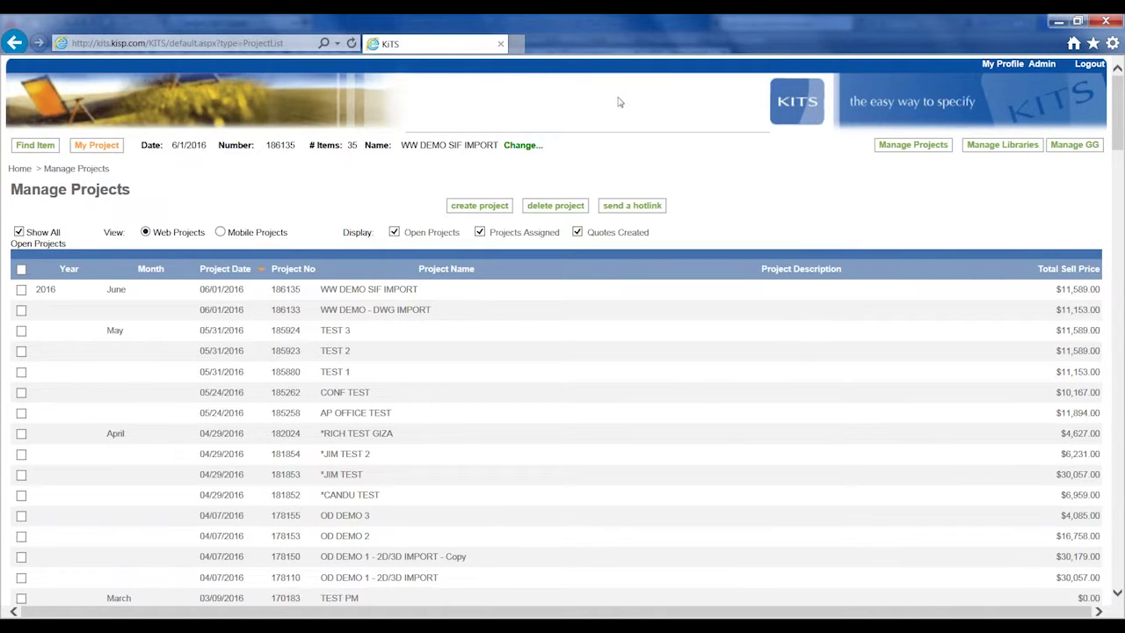
Step: Start a new project and name it 'WW DEMO DWG_SIF IMPORT'
click(491, 209)
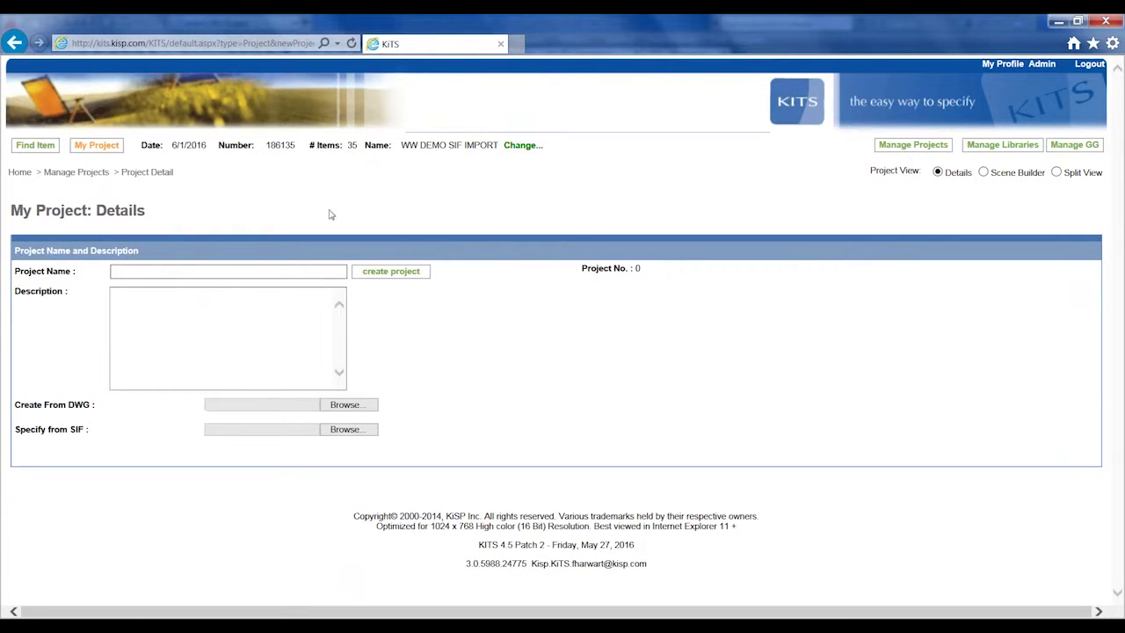
click(241, 271)
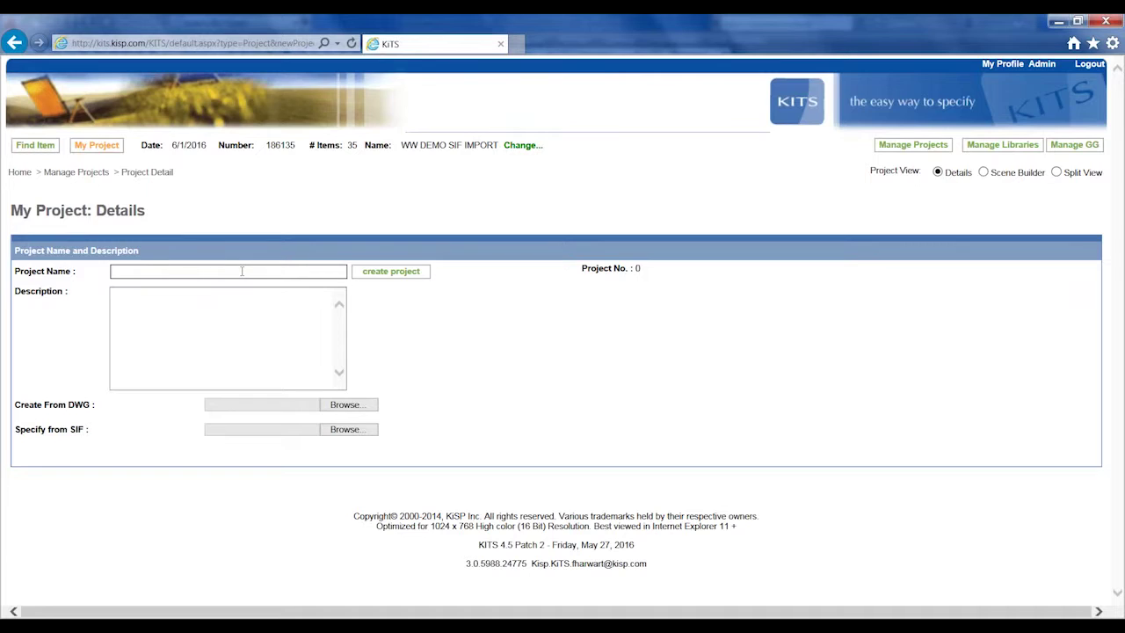
text(WW DEMO)
text( DWG)
text(_SIF I)
text(MPORT)
Step: Attach the 2020 CAP DESIGNER DWG and 2020 SIF files as the project's sources
click(363, 406)
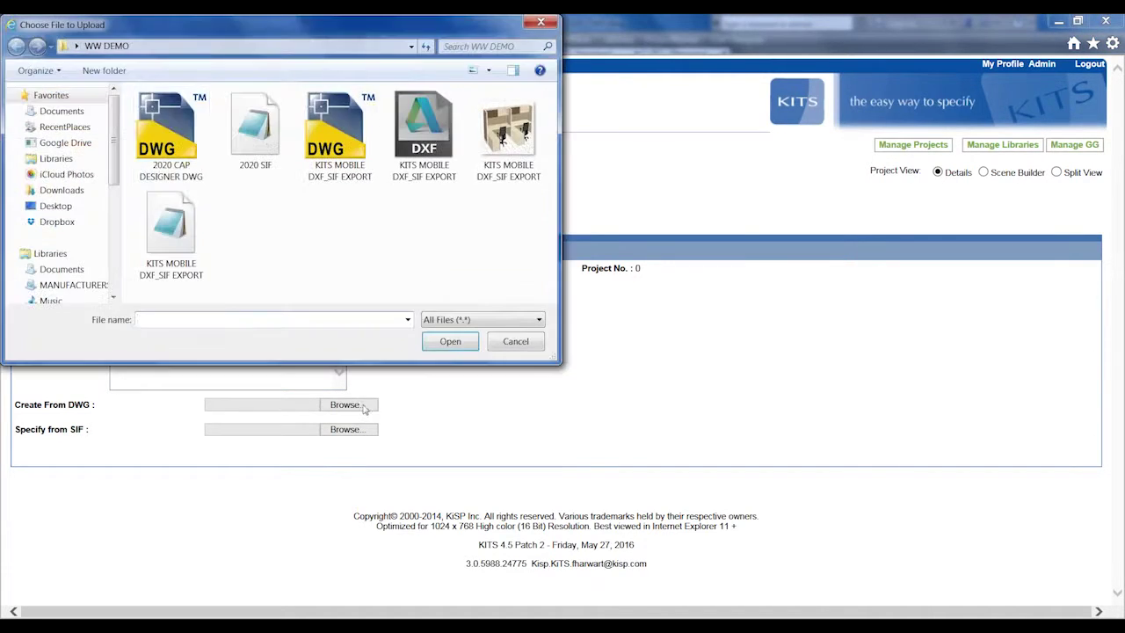
click(176, 128)
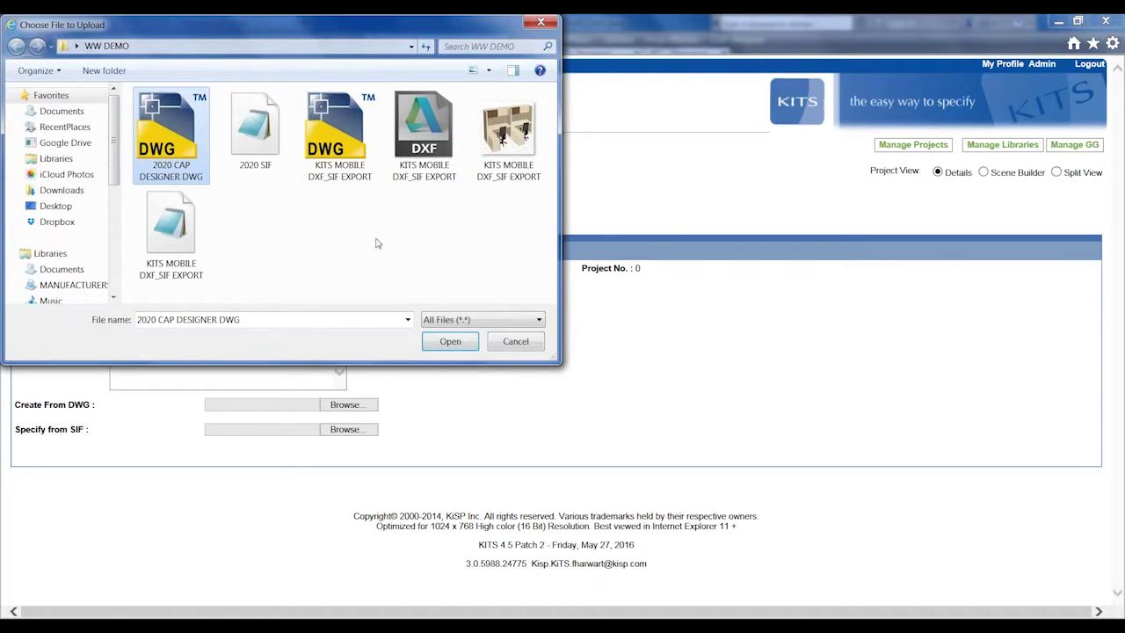
click(450, 341)
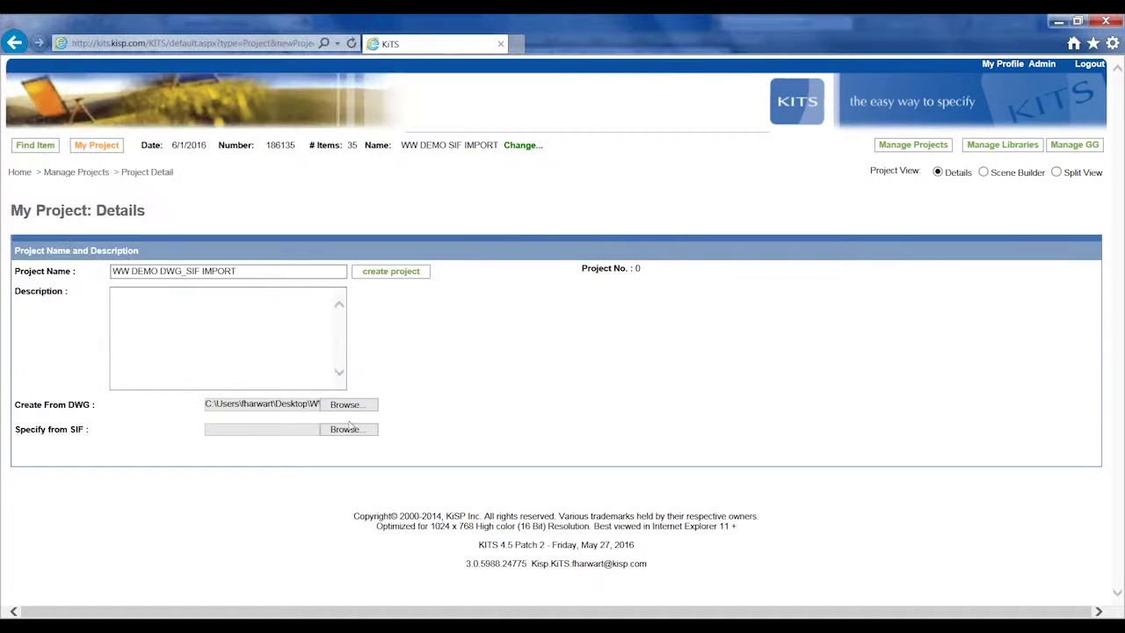
click(361, 432)
click(255, 130)
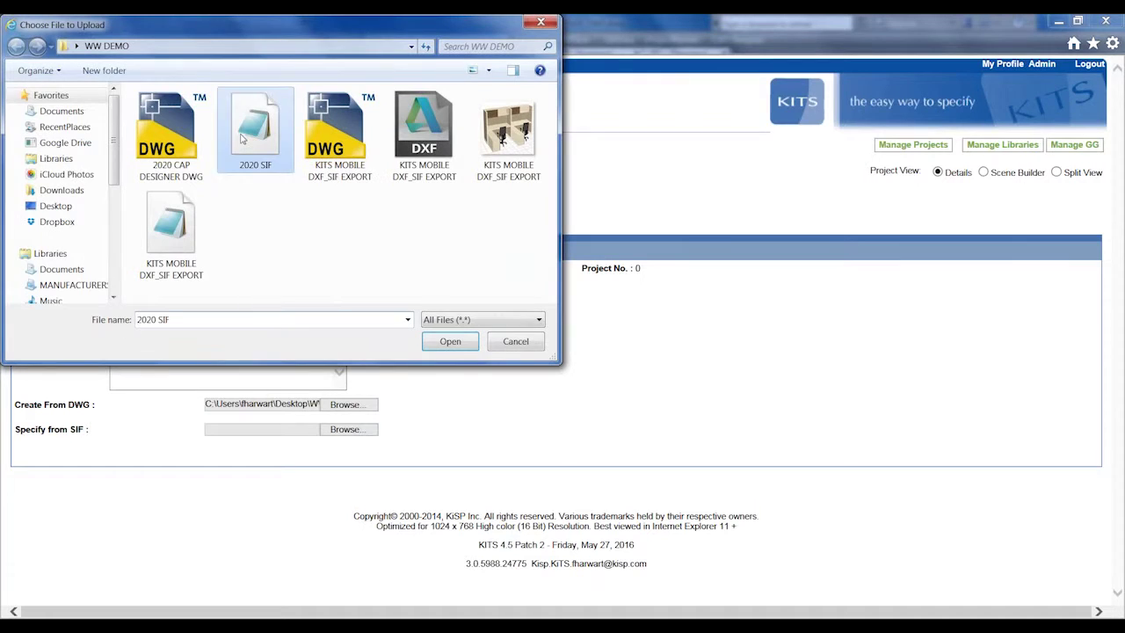
click(453, 347)
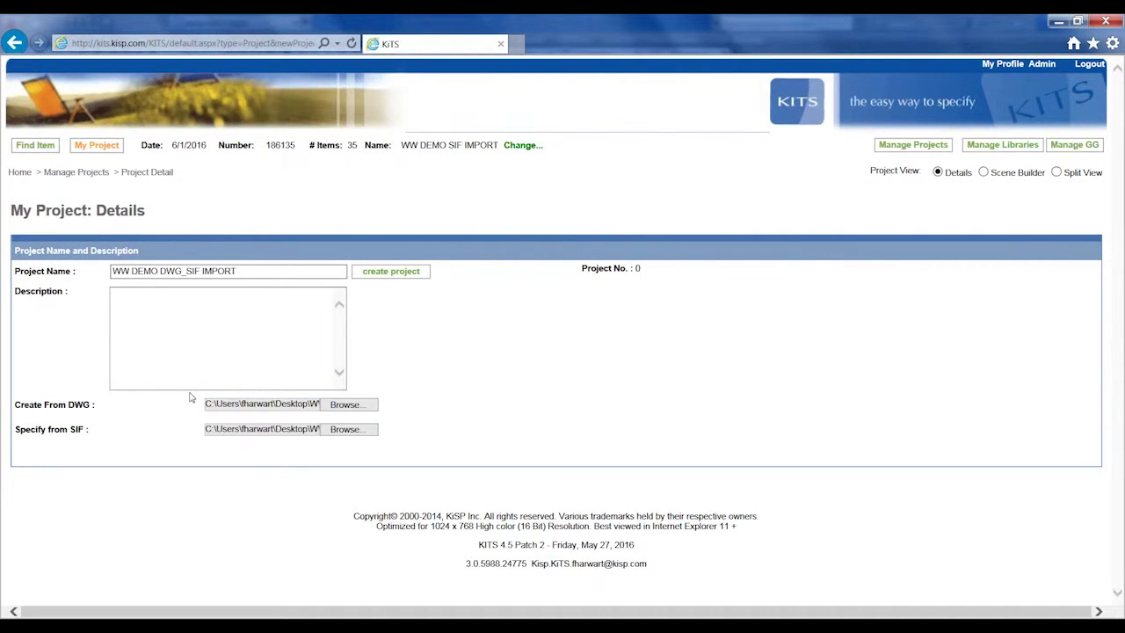
Step: Create the project importing symbol Set 1 with Both 2D & 3D, accepting the warning
click(392, 271)
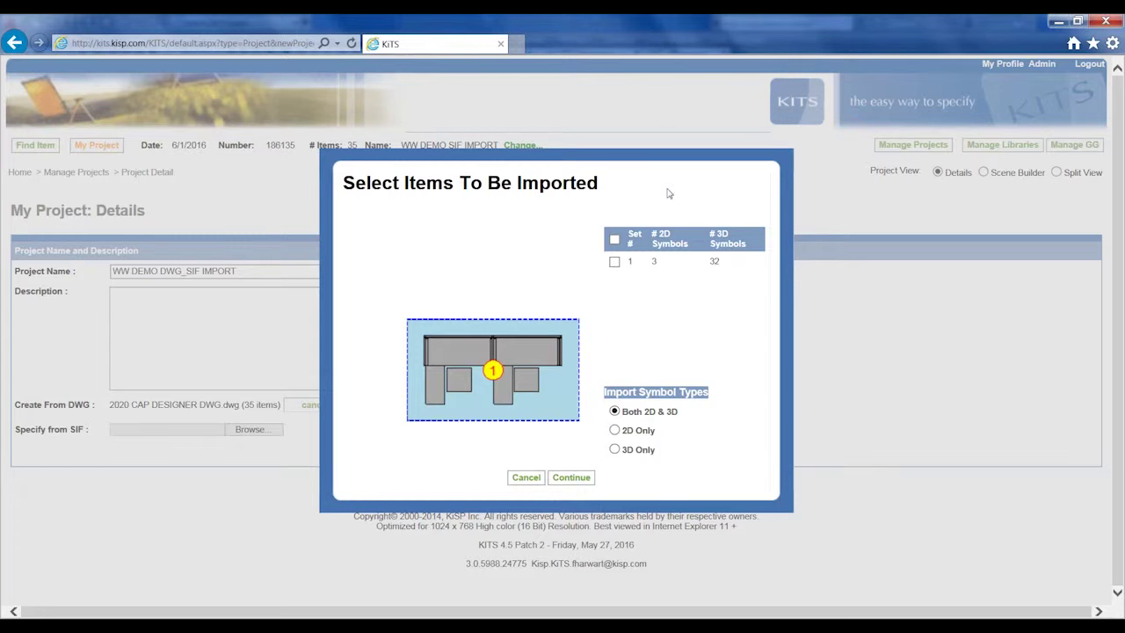
click(614, 261)
click(571, 478)
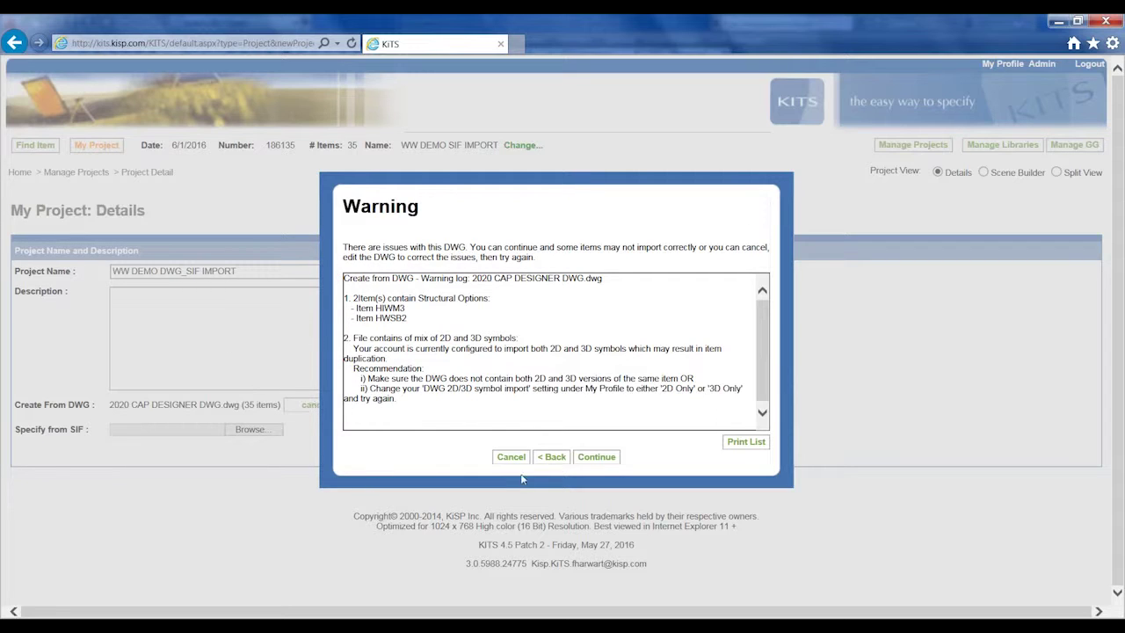
click(603, 457)
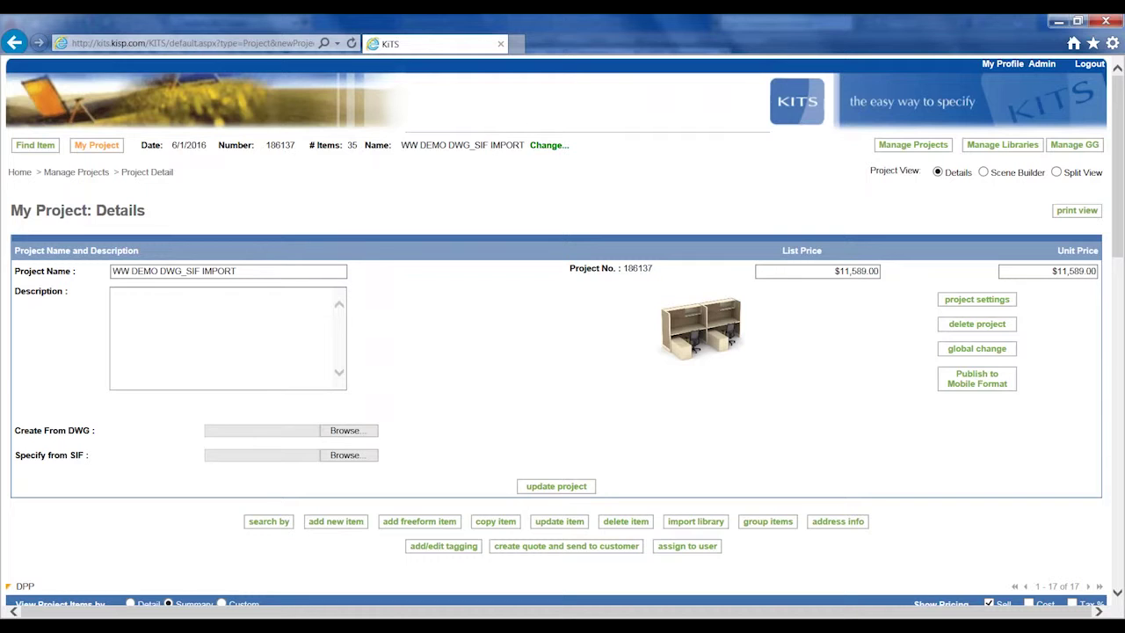
Step: Show the 17 project items in Detail view and scroll down to the $11,589.00 totals
scroll(885, 436, down, 1)
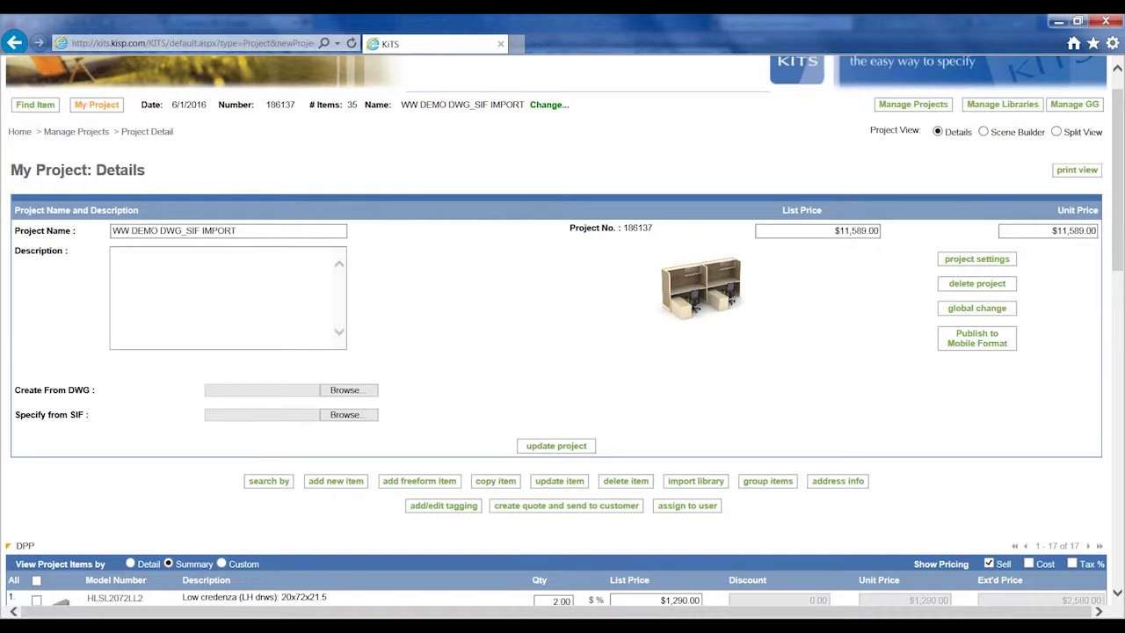
scroll(595, 314, down, 3)
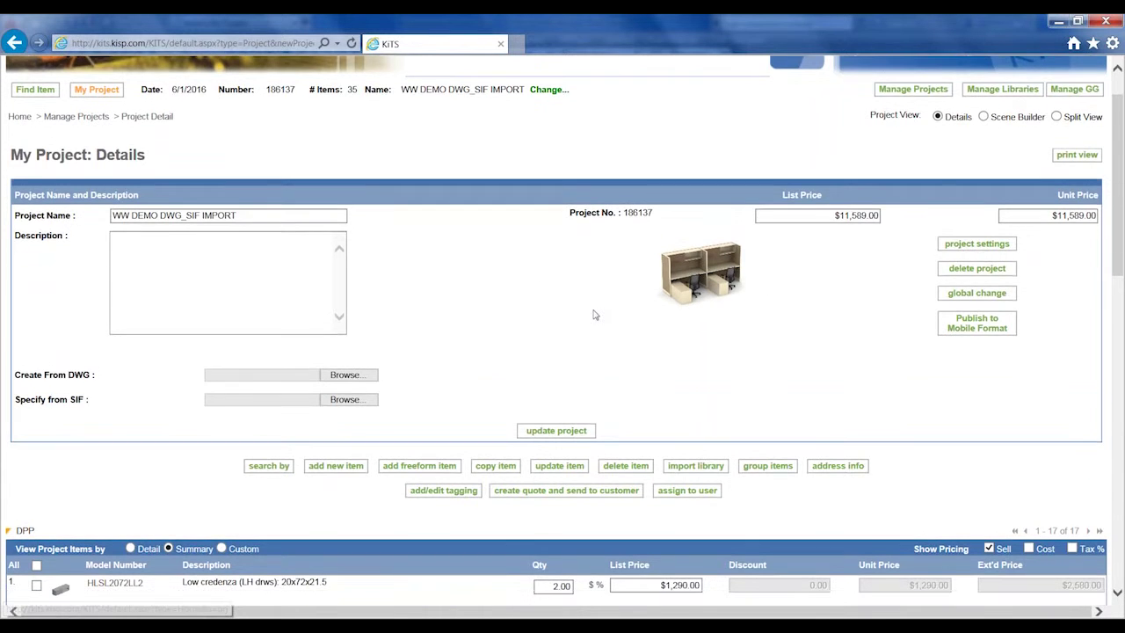
scroll(529, 295, down, 4)
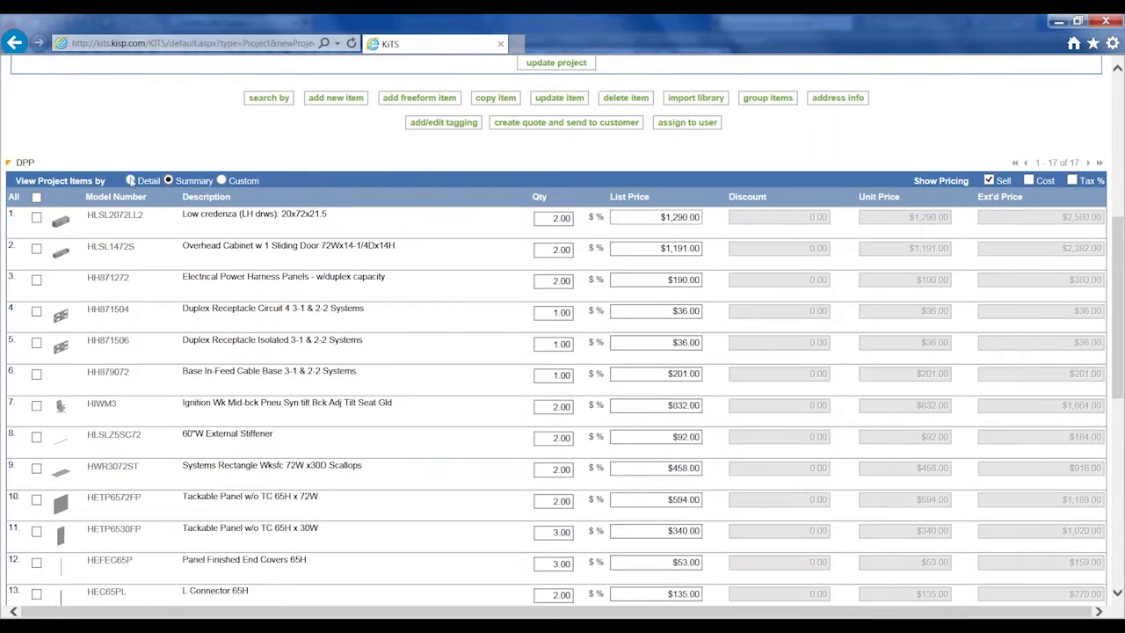
click(130, 180)
scroll(322, 205, down, 1)
scroll(321, 205, down, 3)
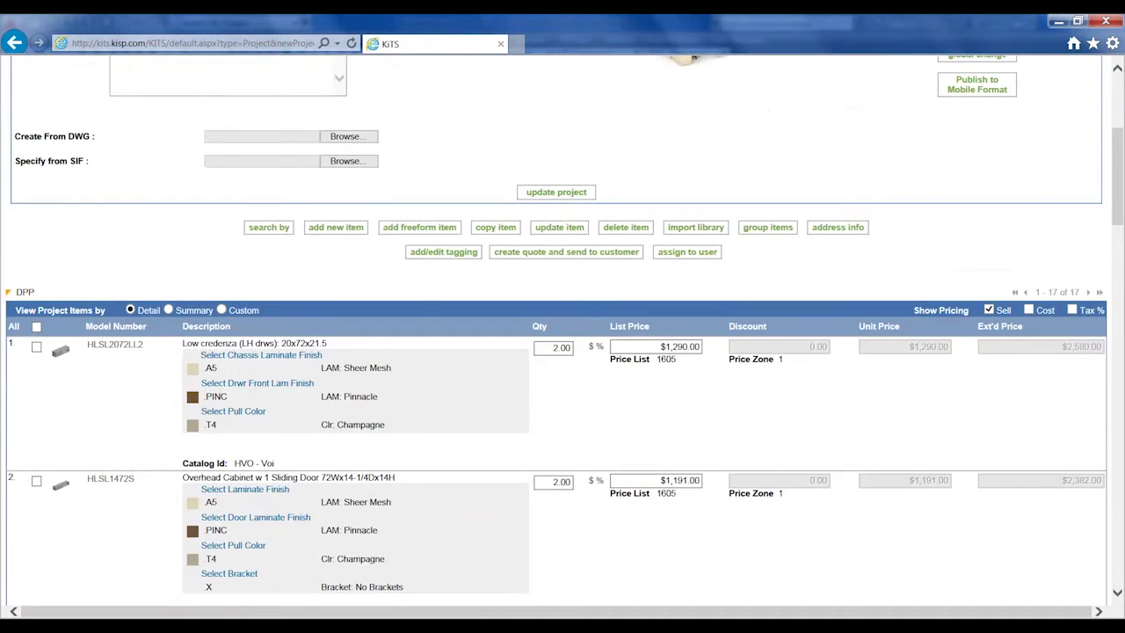
scroll(322, 205, down, 2)
scroll(322, 205, down, 3)
scroll(562, 325, down, 2)
scroll(562, 325, down, 4)
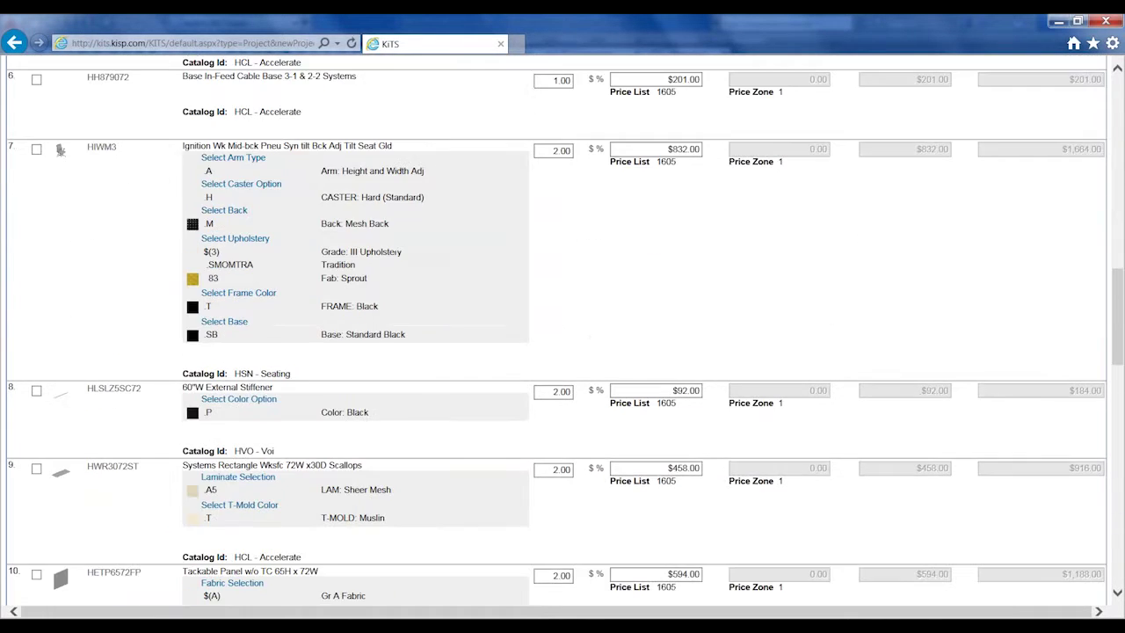
scroll(562, 325, down, 1)
scroll(562, 325, down, 5)
scroll(283, 171, down, 5)
scroll(284, 171, down, 2)
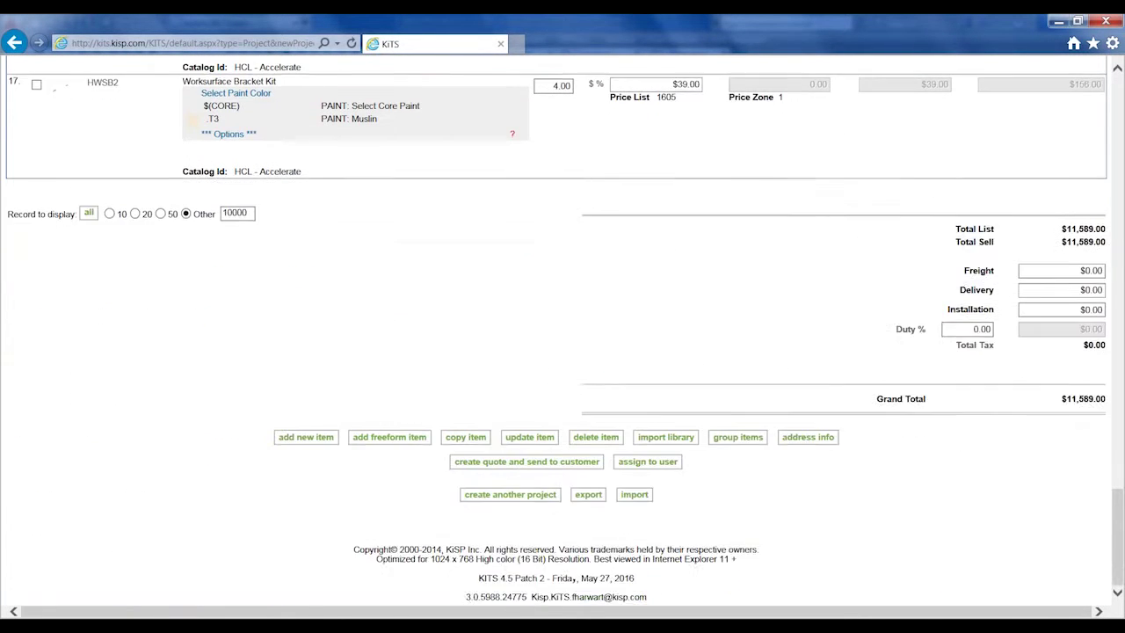
Step: Scroll back up to the first line, two HLSL2072LL2 low credenzas at $2,580.00
scroll(465, 295, up, 1)
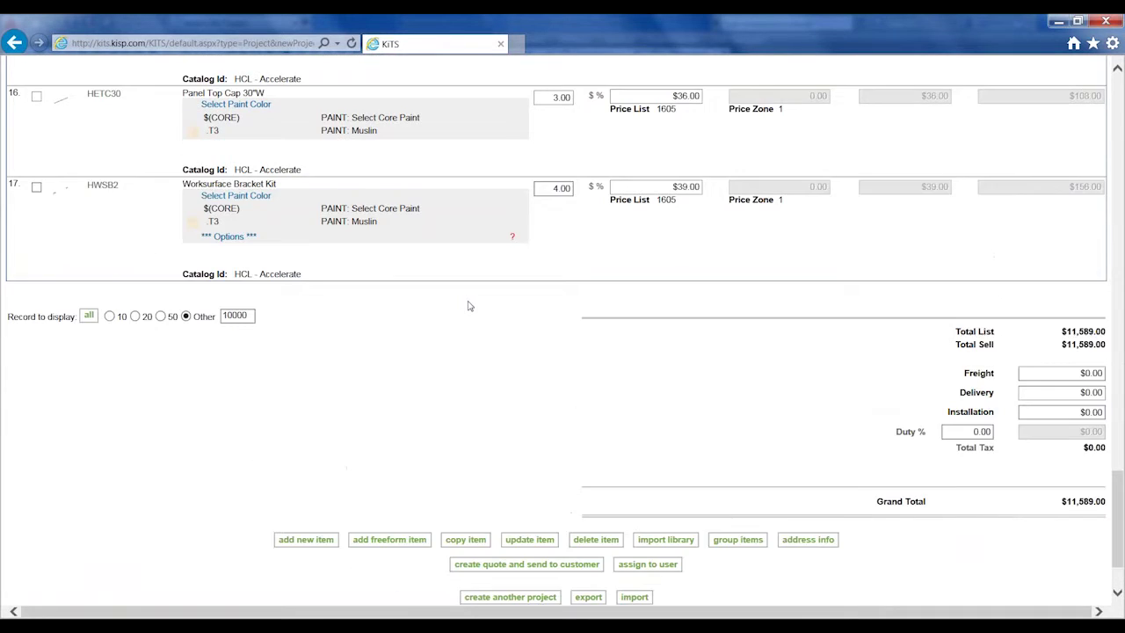
scroll(466, 298, up, 3)
scroll(466, 306, up, 2)
scroll(466, 306, up, 3)
scroll(464, 307, up, 2)
scroll(464, 308, up, 4)
scroll(464, 310, up, 3)
scroll(463, 310, up, 4)
scroll(464, 309, up, 2)
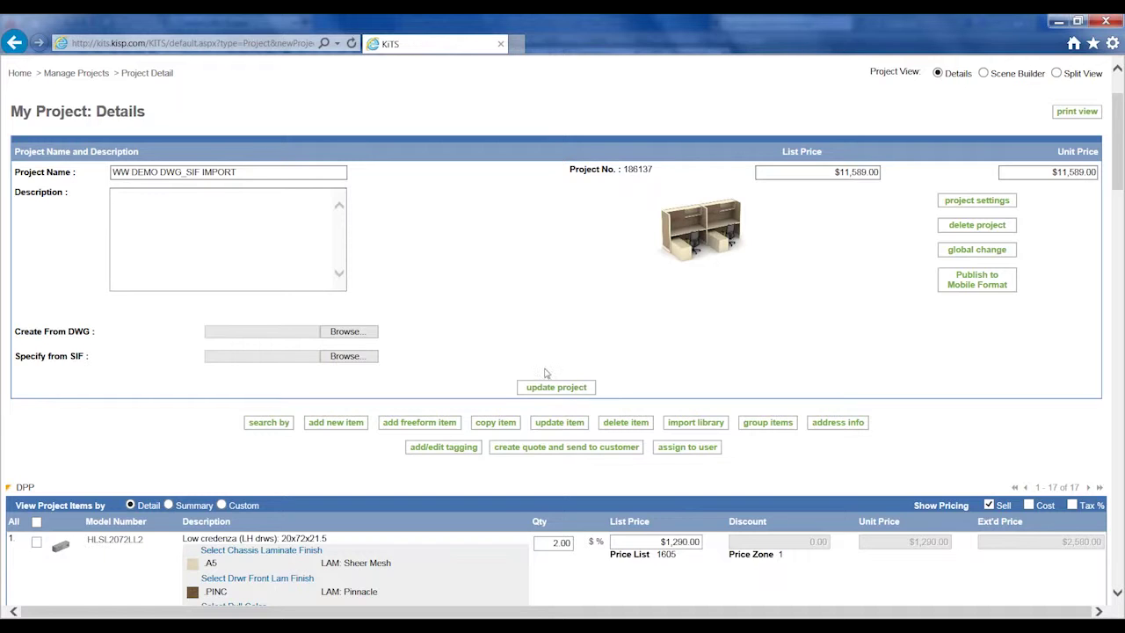
Step: Publish WW DEMO DWG_SIF IMPORT to mobile format, then return to Manage Projects
click(960, 287)
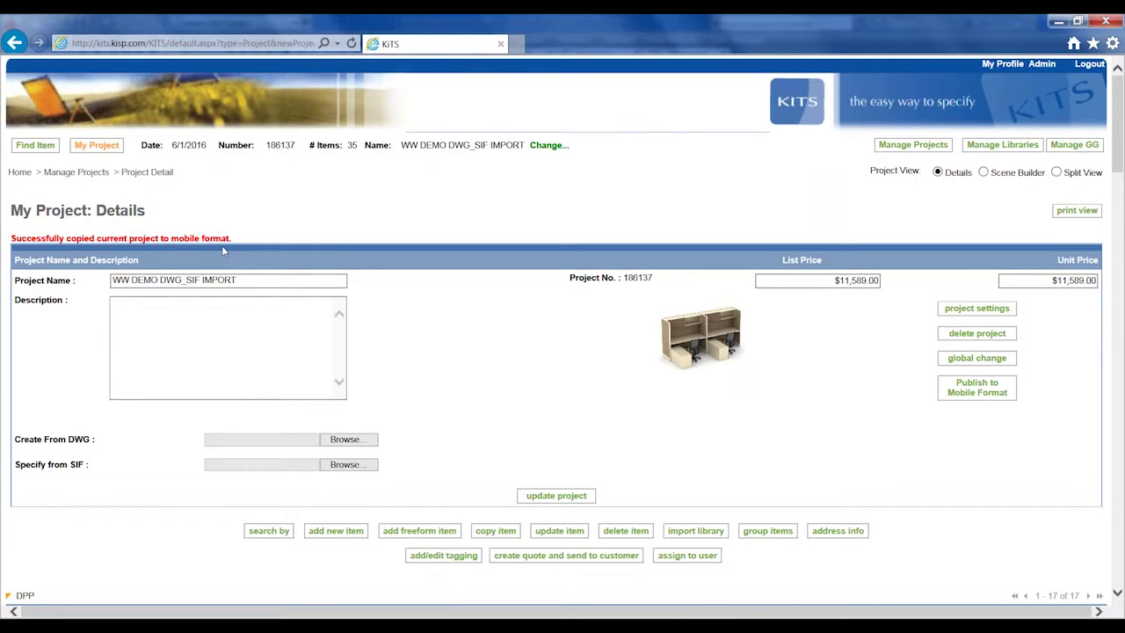
click(916, 151)
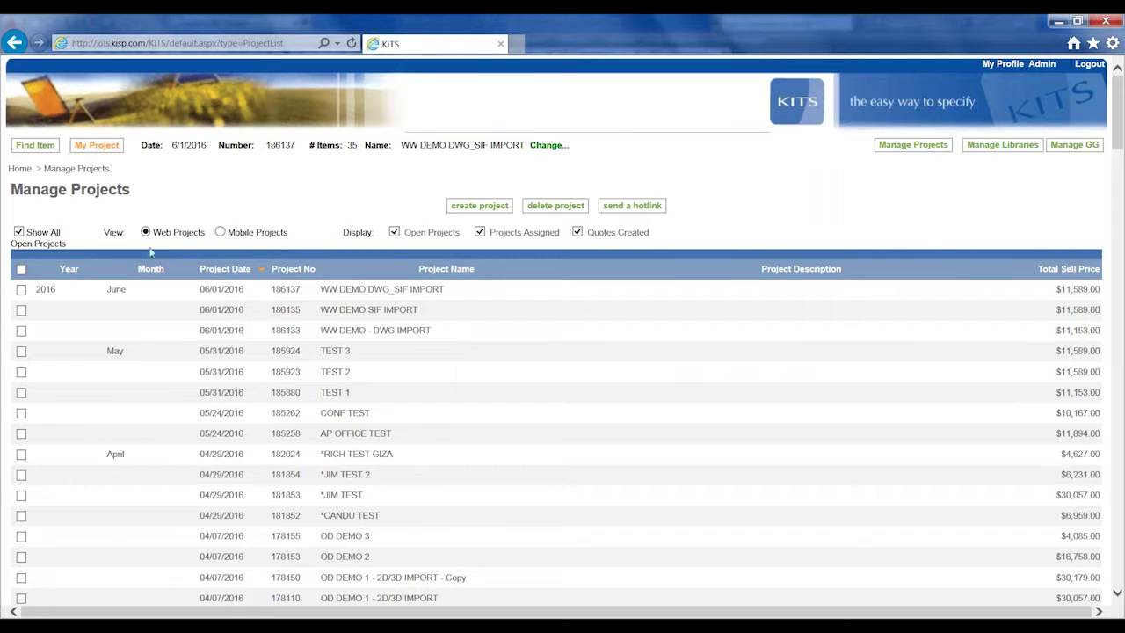
Step: Show Mobile Projects in the Manage Projects list instead of the desktop projects
click(221, 232)
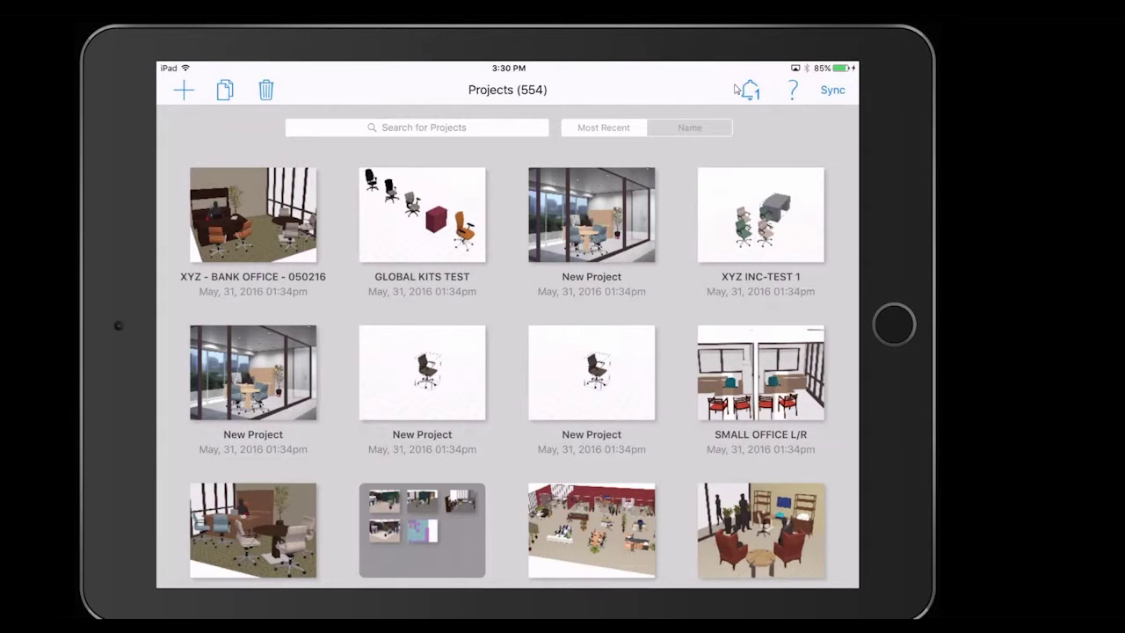
Step: Sync the accepted shared projects to the iPad from the pending notification
click(752, 101)
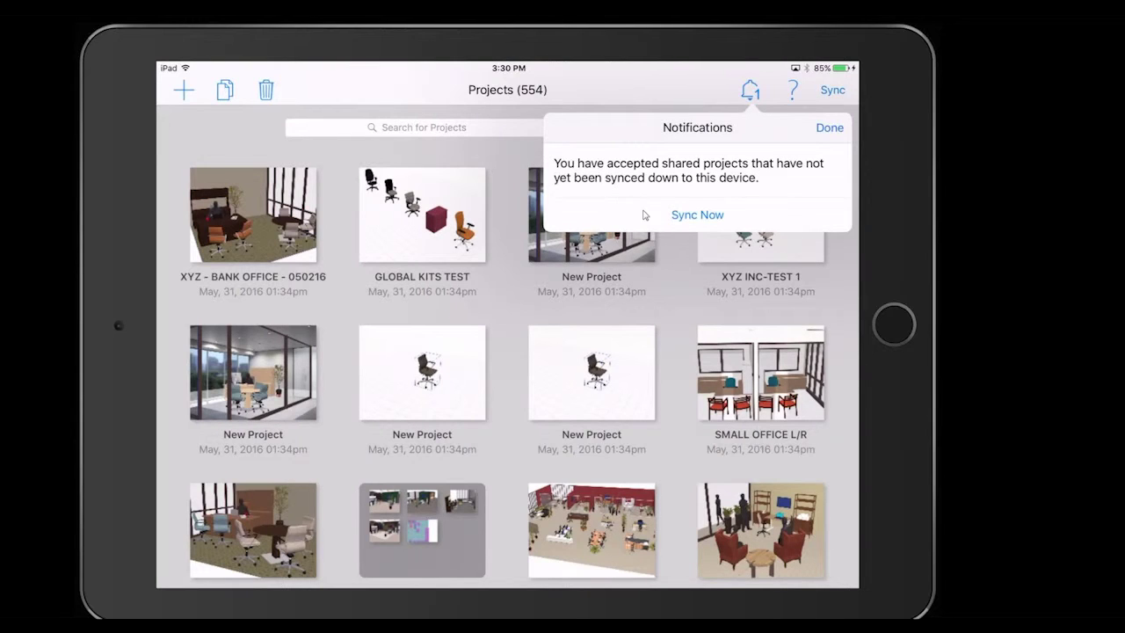
click(703, 221)
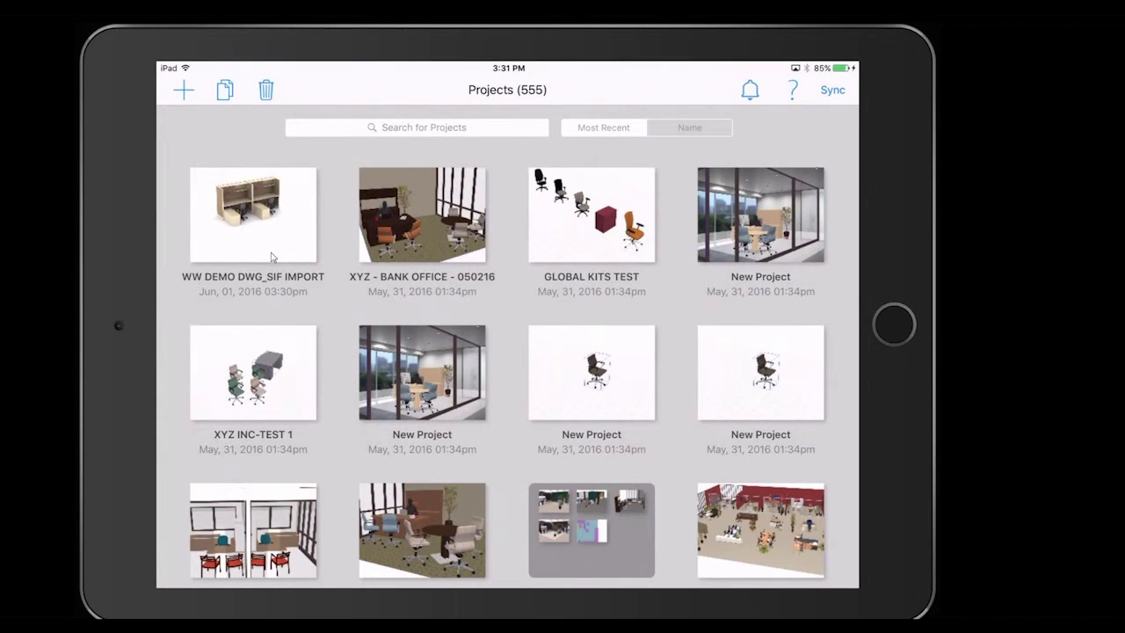
Step: Open the WW DEMO DWG_SIF IMPORT project to view its two workstations in 3D
click(271, 256)
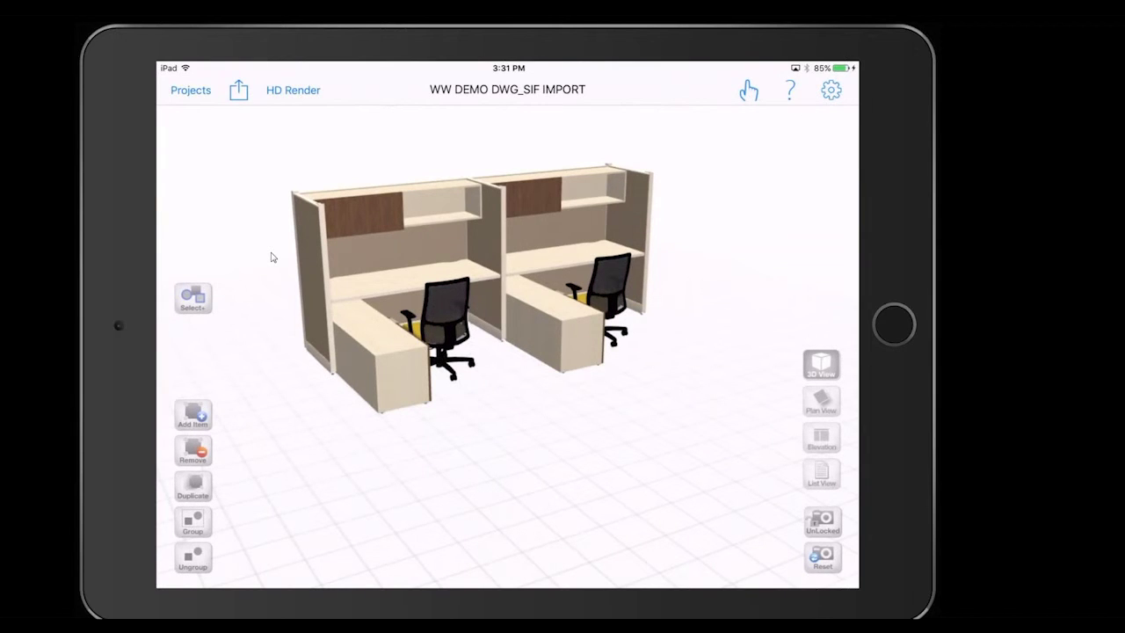